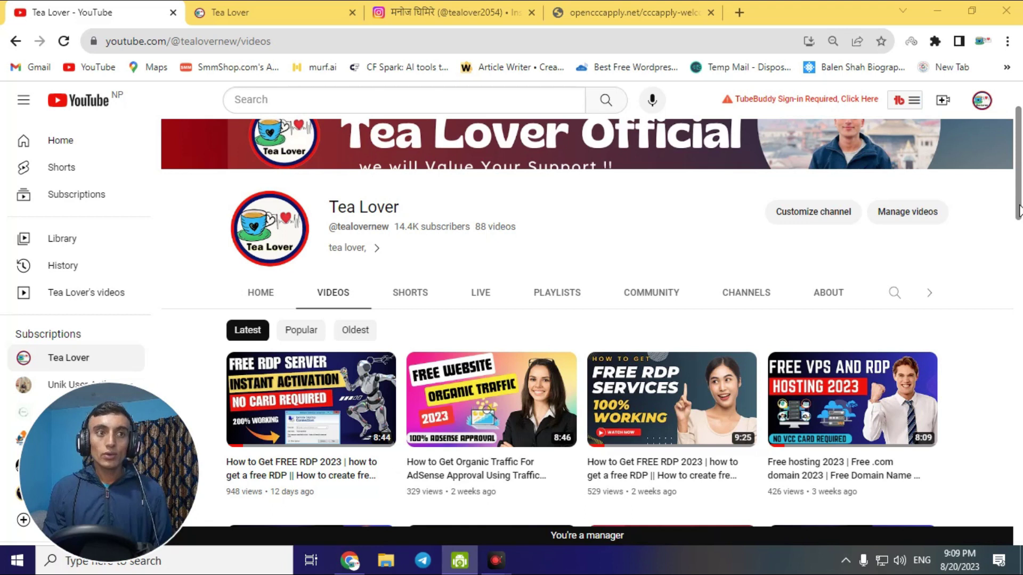
# Look over the Instagram profile and the Tea Lover blog posts, then switch to the college application tab
pyautogui.scroll(-3, 1018, 210)
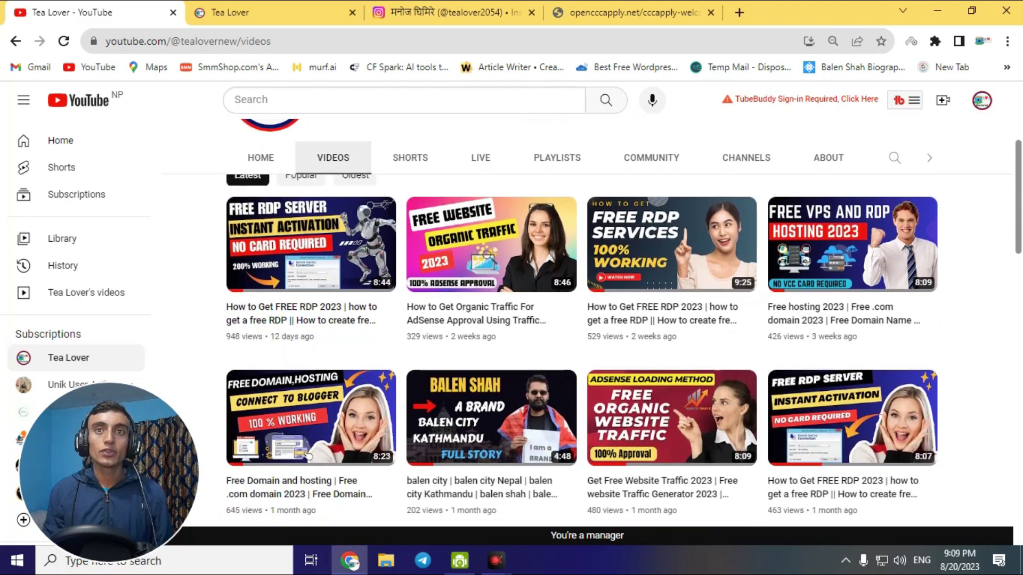
pyautogui.scroll(-5, 591, 323)
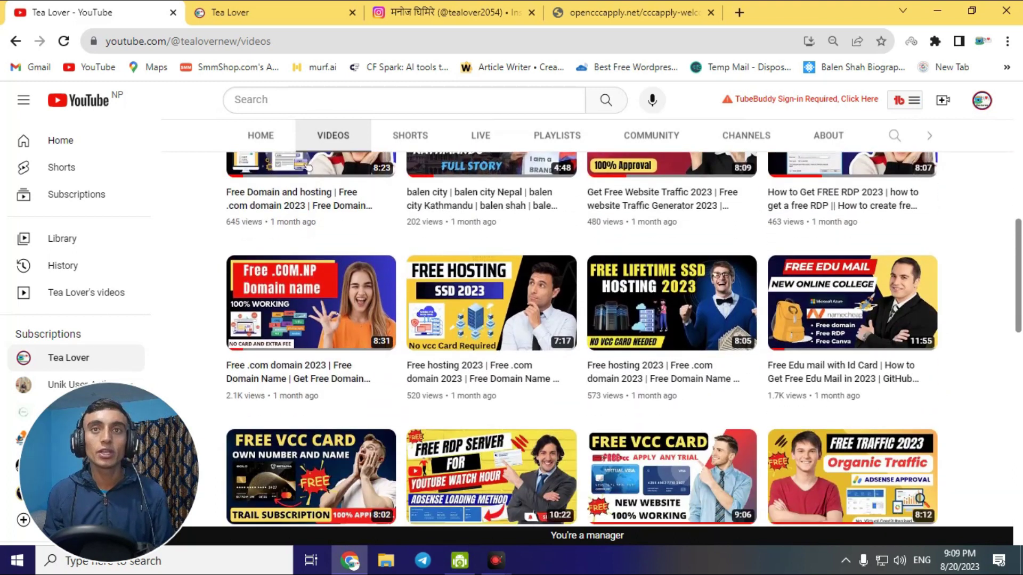
pyautogui.scroll(3, 1018, 287)
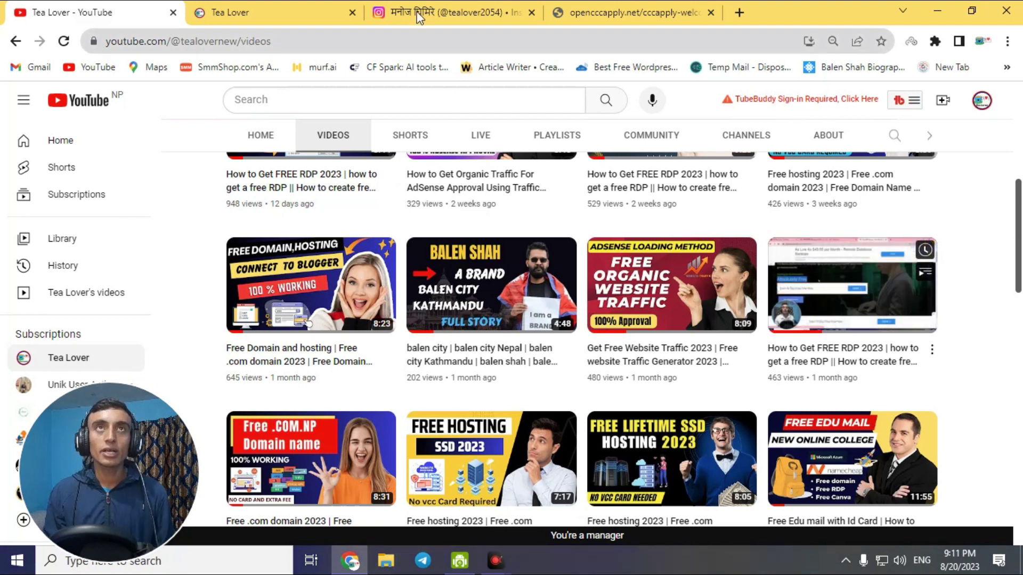
pyautogui.click(441, 12)
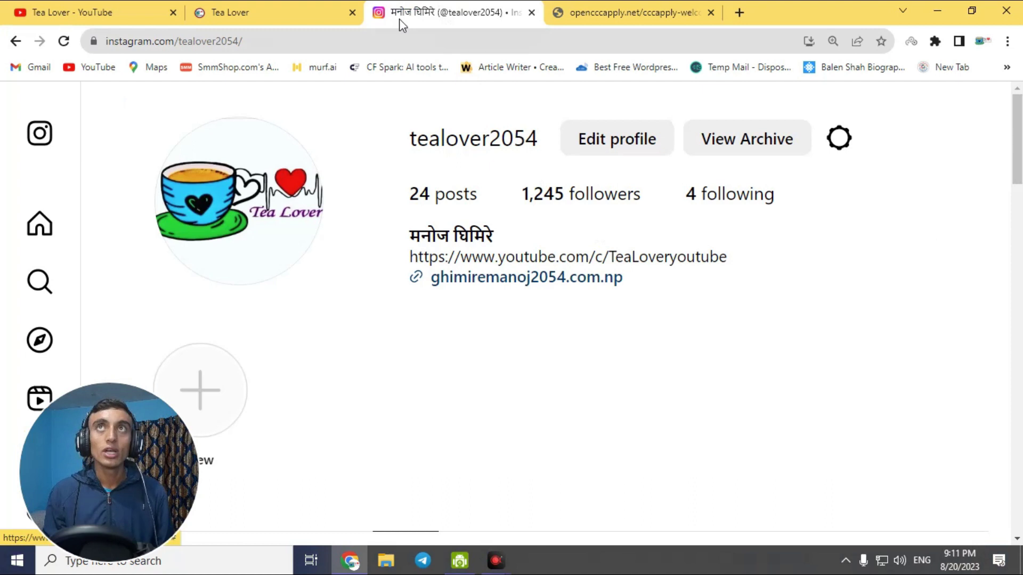
pyautogui.click(319, 14)
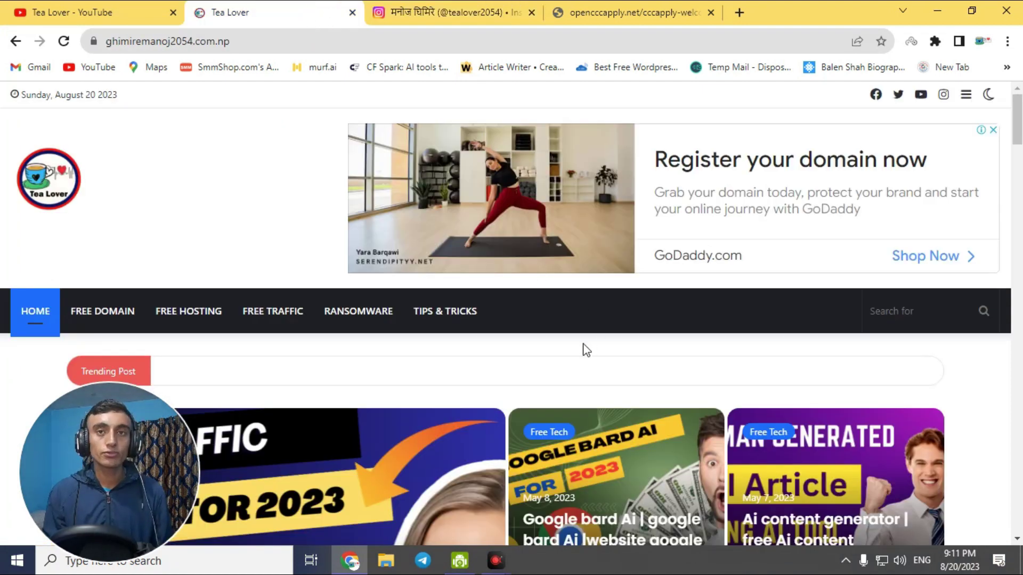
pyautogui.scroll(-6, 612, 351)
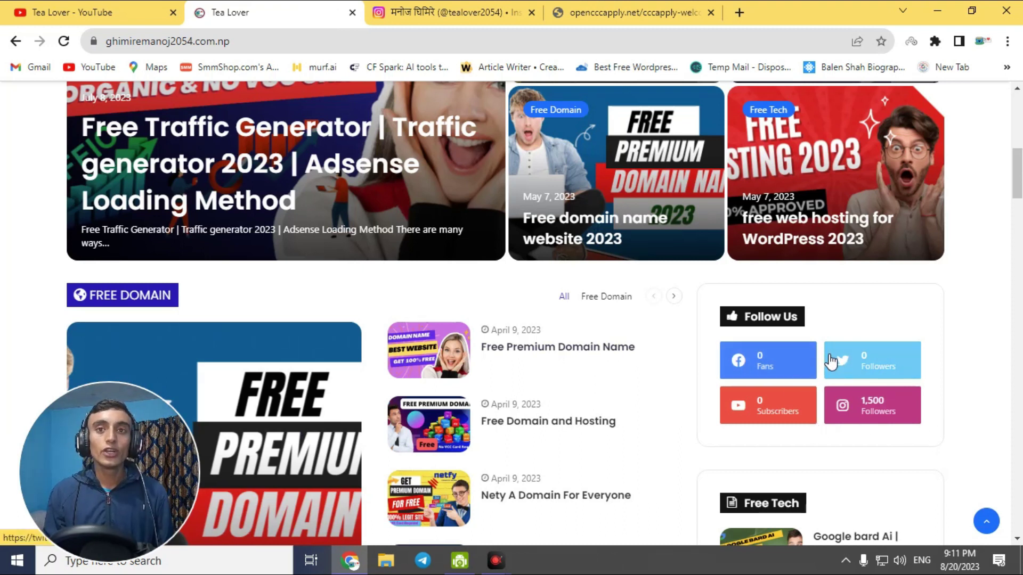
pyautogui.click(594, 16)
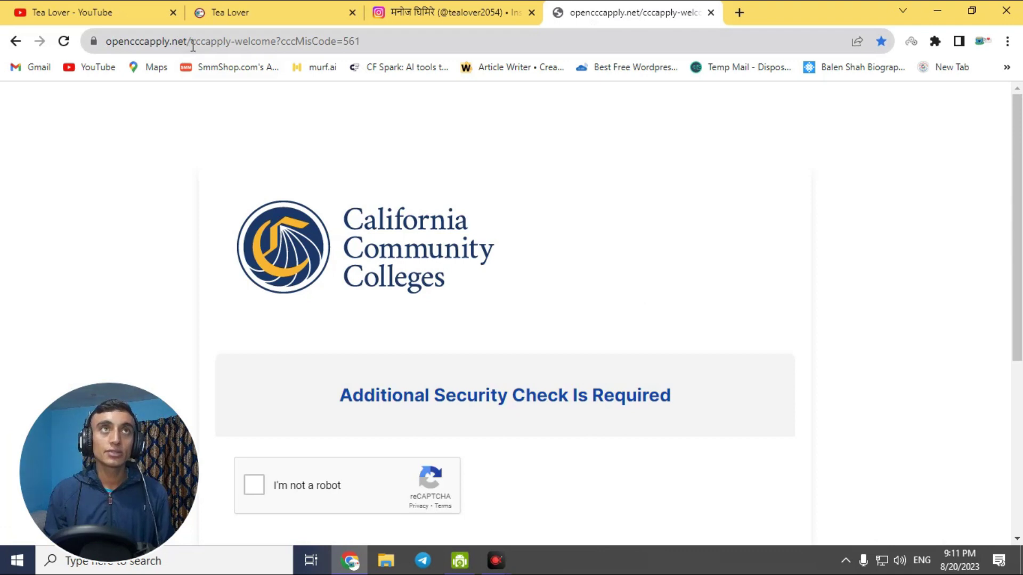
# Reload the security check page from the address bar
pyautogui.rightClick(300, 45)
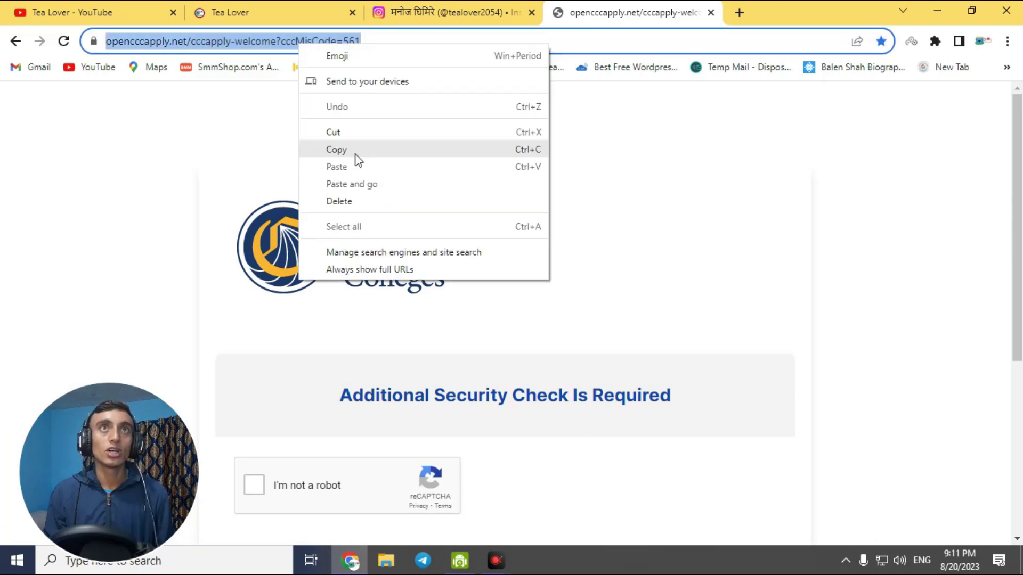
pyautogui.click(409, 40)
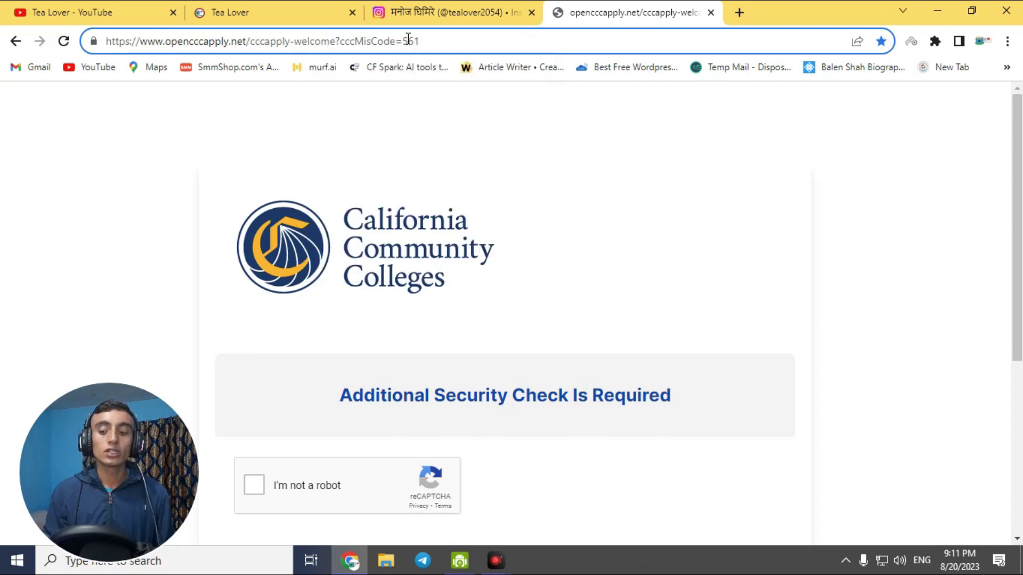
pyautogui.press('Return')
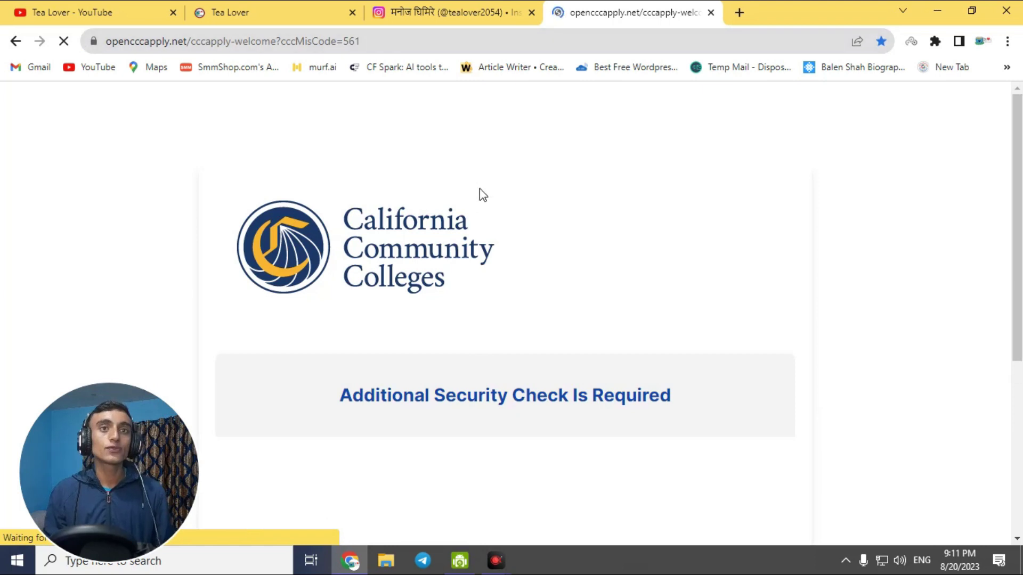
# Tick the reCAPTCHA 'I'm not a robot' box to reach the College of the Sequoias application page
pyautogui.scroll(-2, 487, 210)
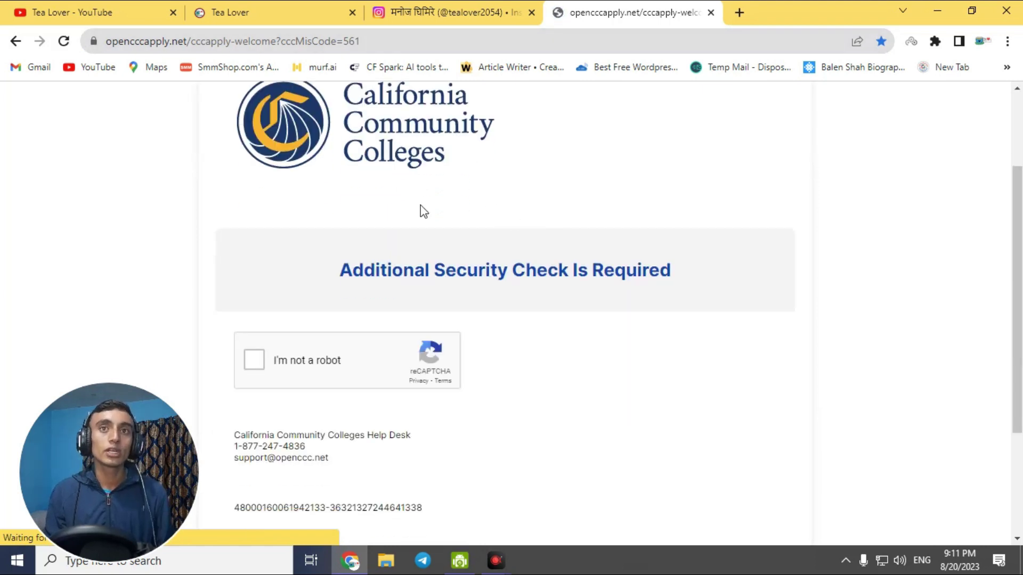
pyautogui.click(251, 361)
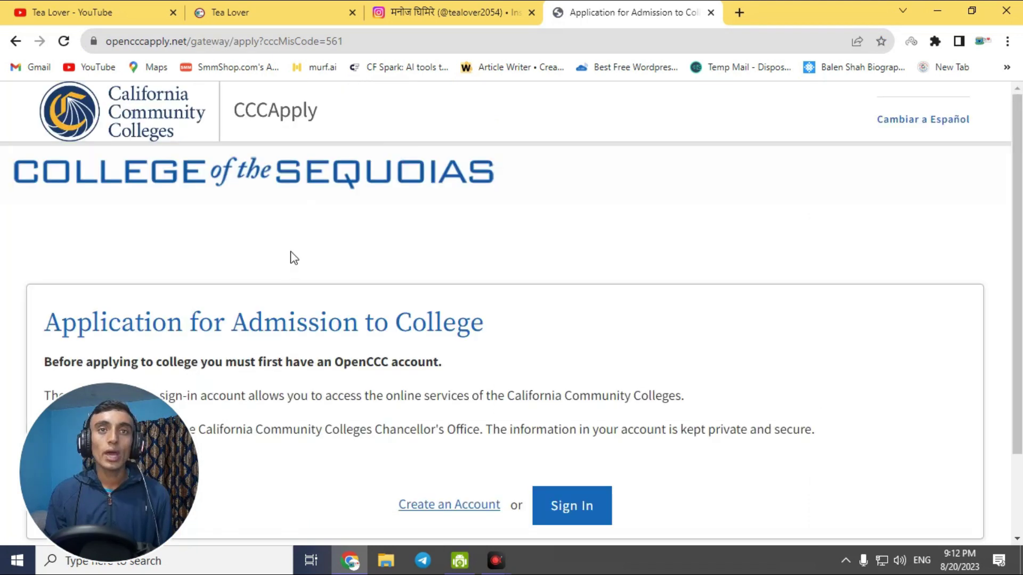
pyautogui.scroll(-2, 393, 233)
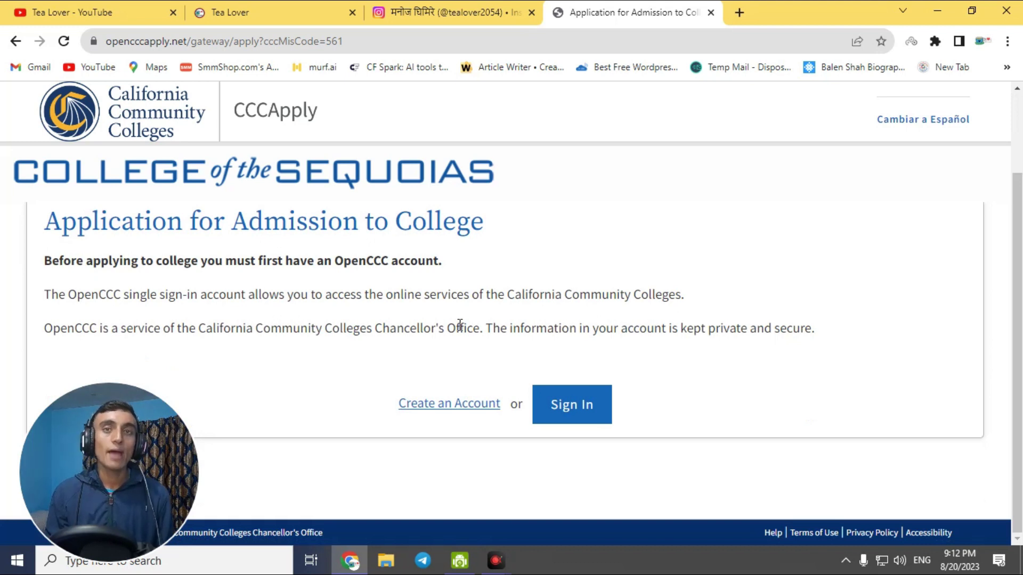
# Start a new OpenCCC account with an email address and request the emailed security code
pyautogui.click(465, 413)
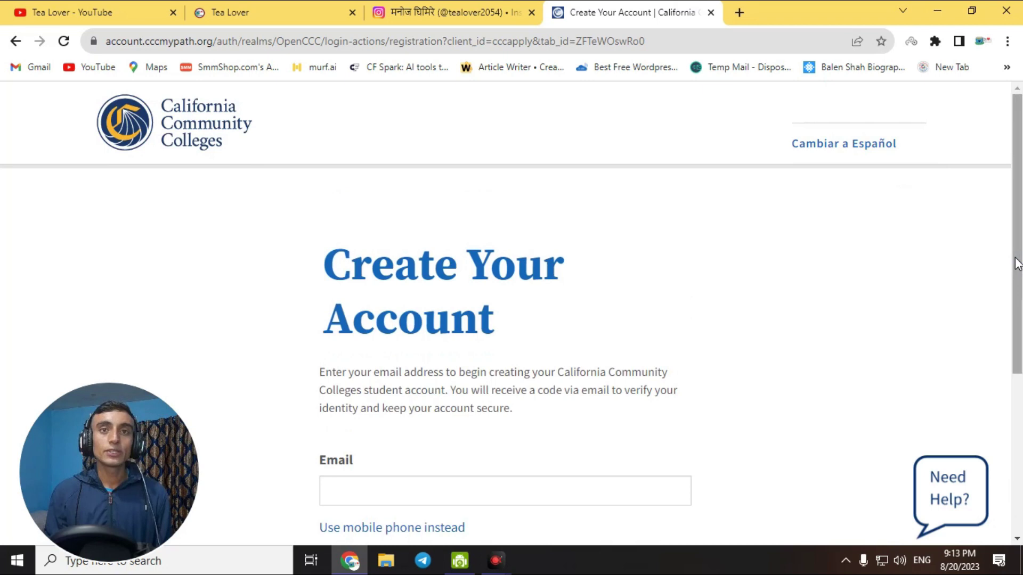
pyautogui.moveTo(1017, 263); pyautogui.dragTo(1020, 337)
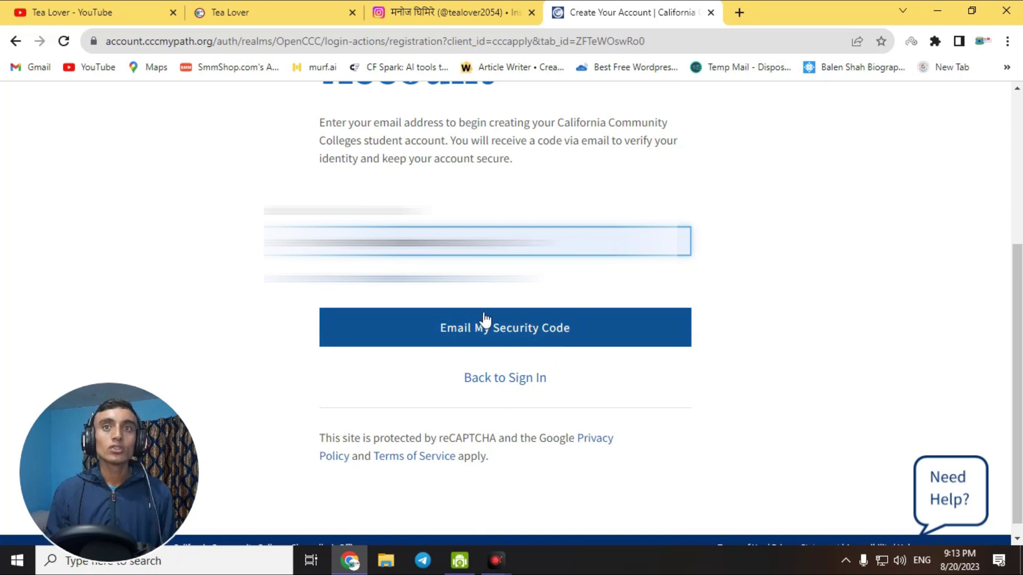
pyautogui.click(518, 328)
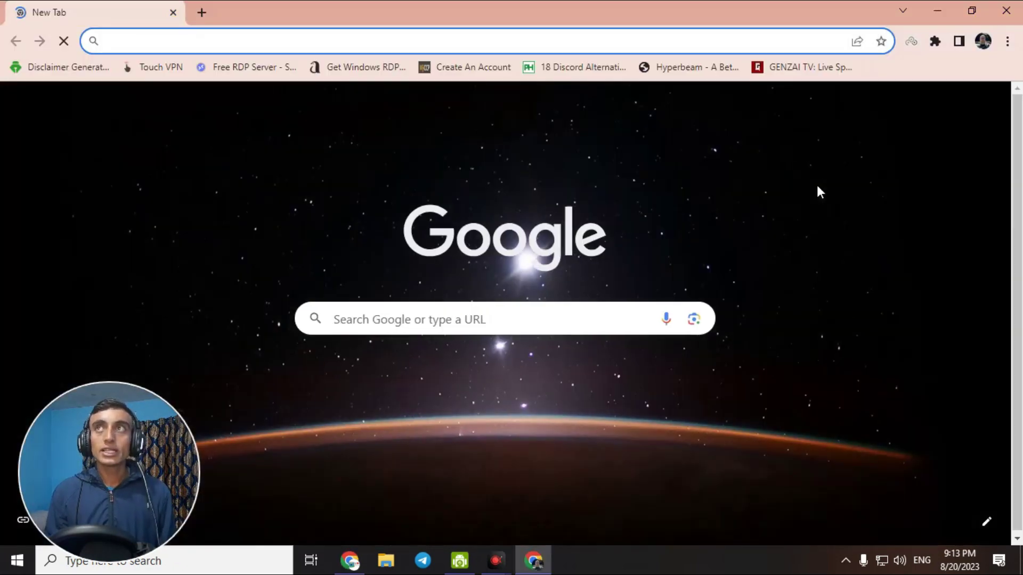
# Copy the security code from the California Community Colleges email in Gmail into the Security Code field
pyautogui.click(855, 111)
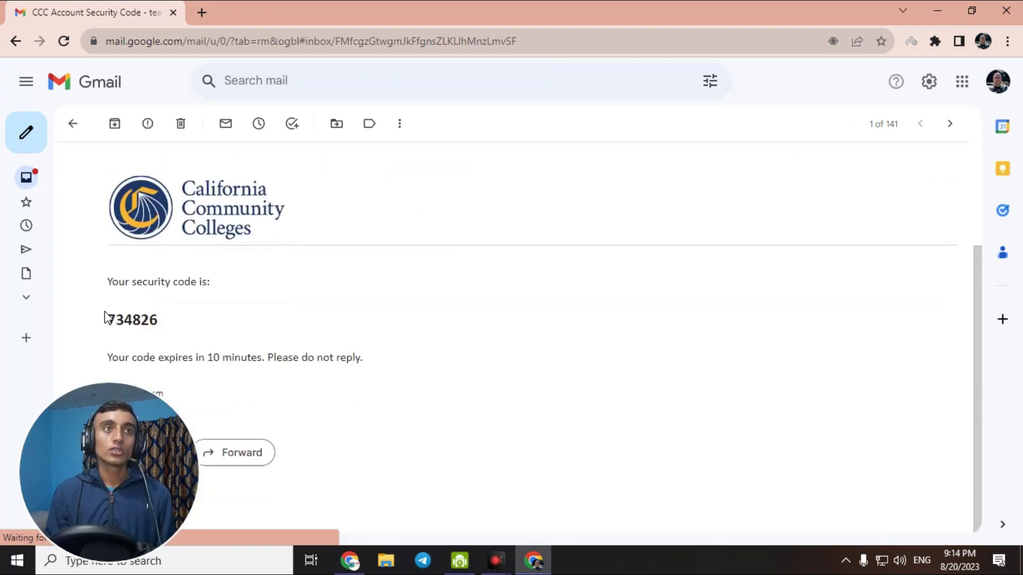
pyautogui.moveTo(105, 316); pyautogui.dragTo(160, 322)
pyautogui.rightClick(152, 323)
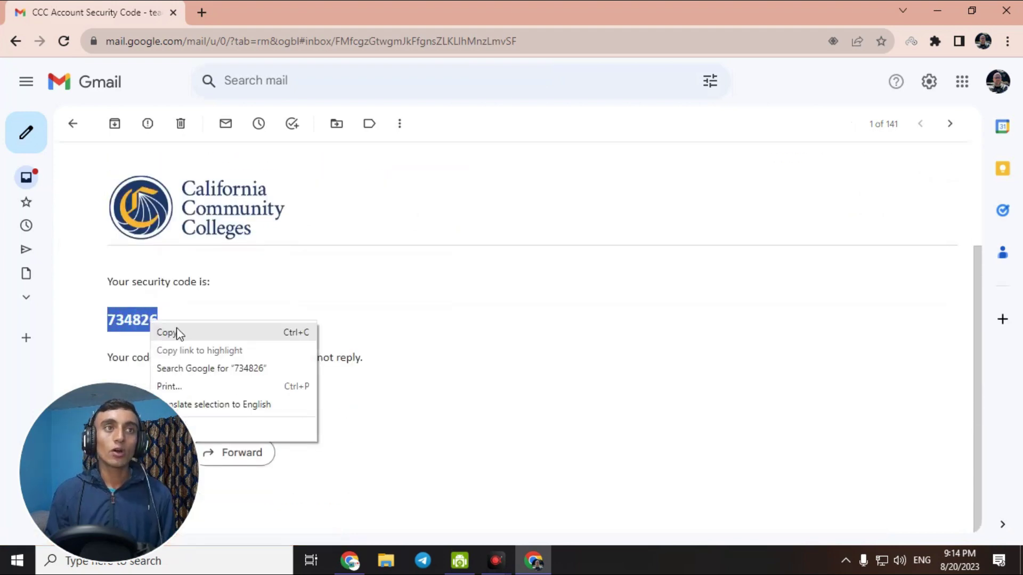
pyautogui.click(166, 333)
pyautogui.hotkey('alt', 'Tab')
pyautogui.rightClick(378, 296)
# Paste the security code and verify the email address
pyautogui.click(415, 157)
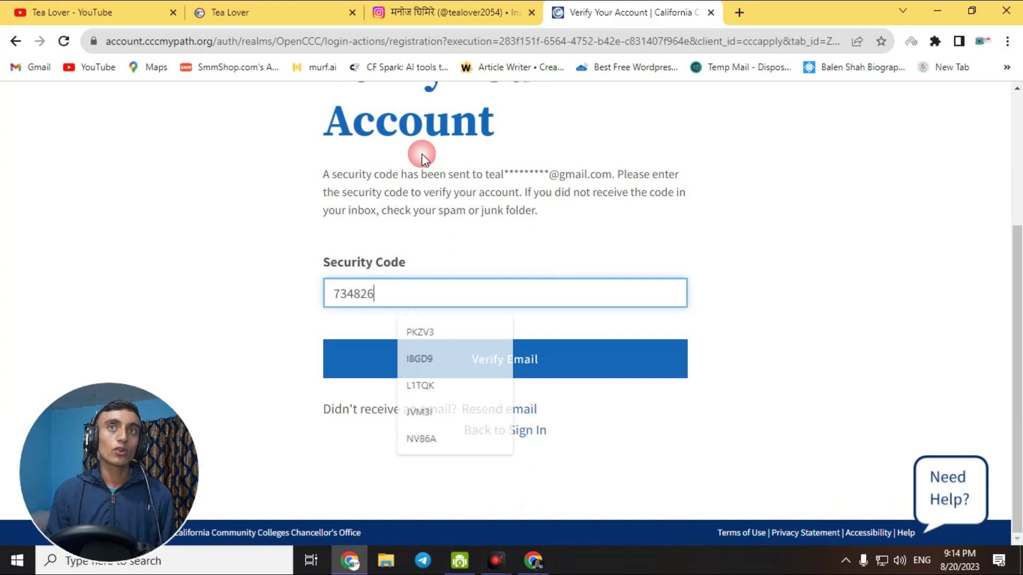
pyautogui.click(507, 365)
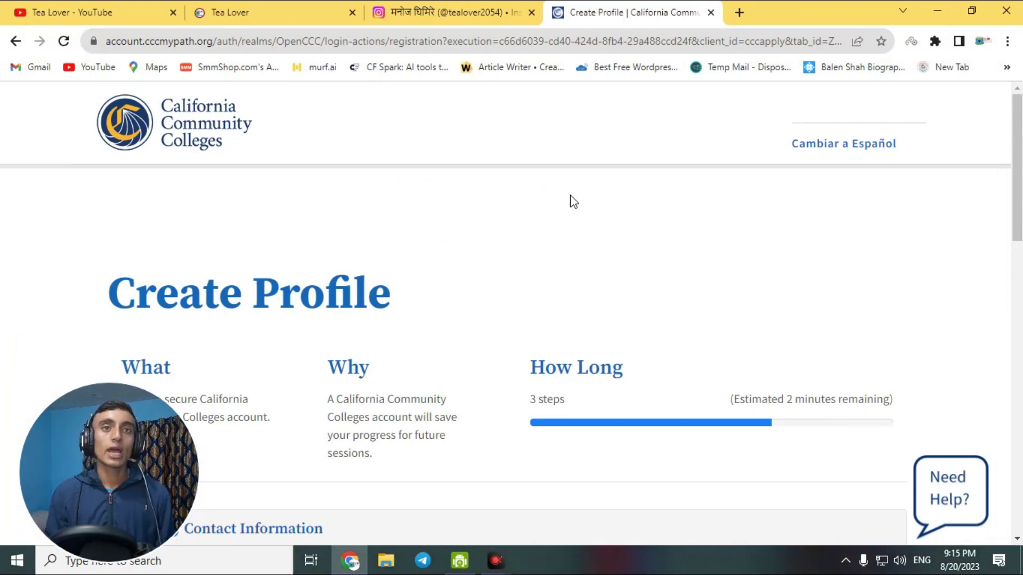
pyautogui.scroll(-5, 572, 201)
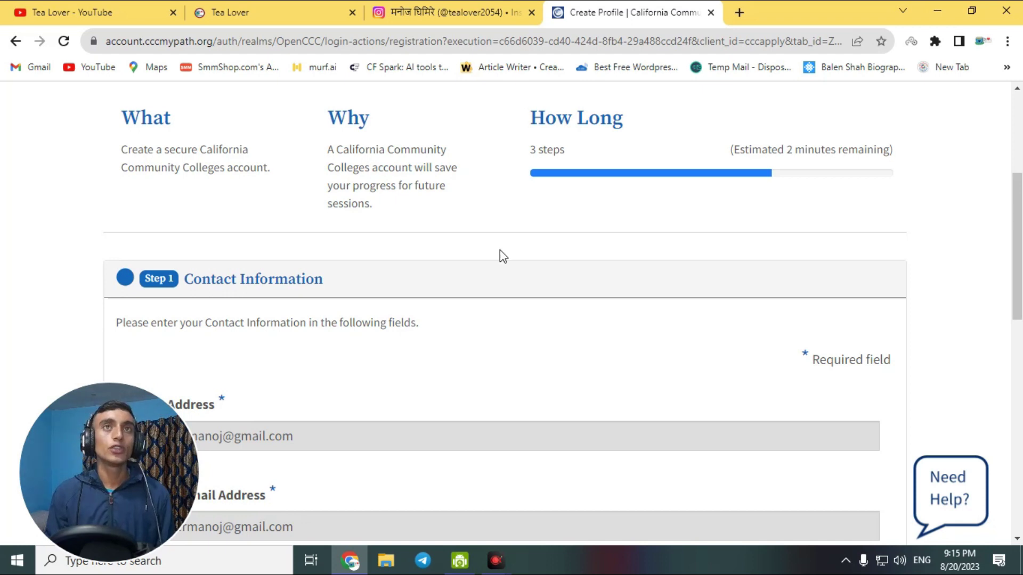
pyautogui.scroll(-5, 499, 255)
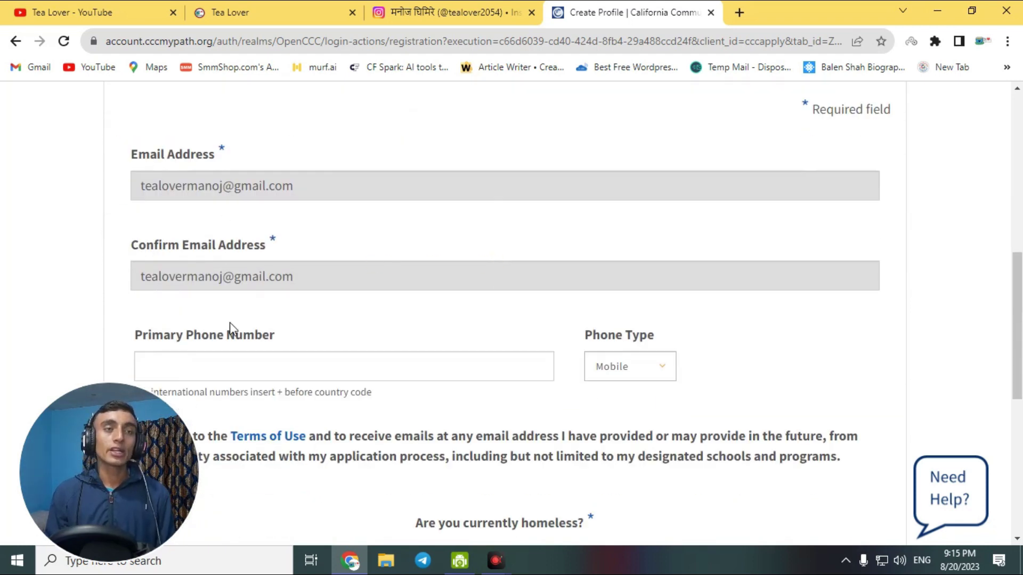
pyautogui.scroll(-2, 265, 258)
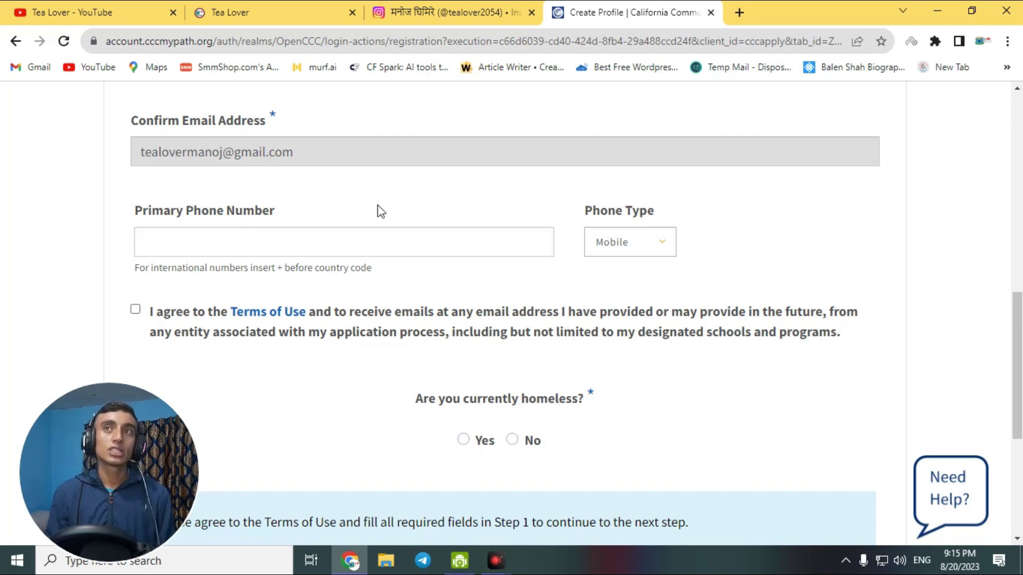
# Agree to the Terms of Use and continue to Step 2 Personal Information
pyautogui.scroll(-5, 378, 210)
pyautogui.scroll(5, 304, 175)
pyautogui.scroll(12, 160, 276)
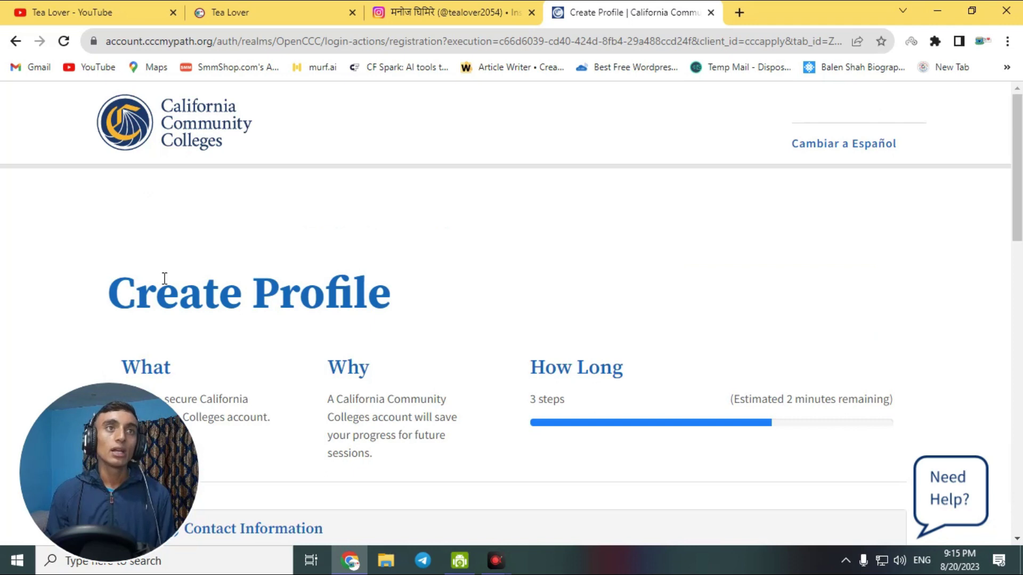
pyautogui.scroll(-14, 159, 247)
pyautogui.click(147, 207)
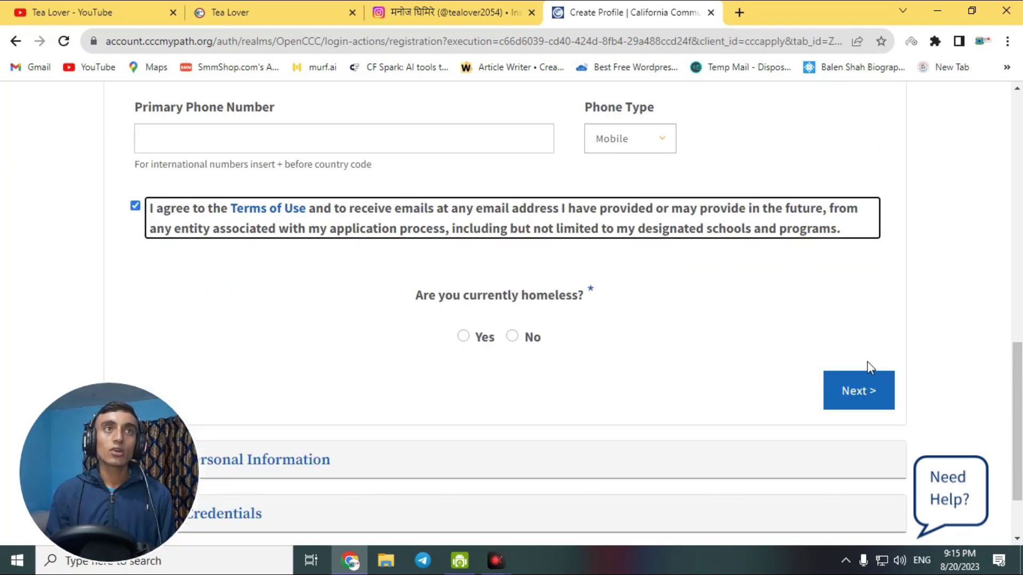
pyautogui.click(857, 405)
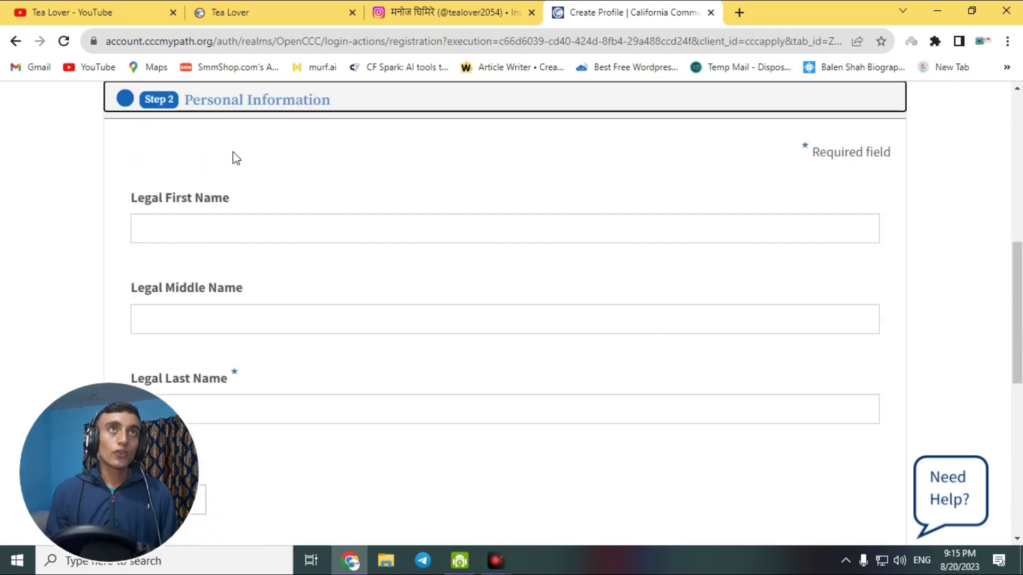
# Open a US fake identity generator in a new tab and save the generated page
pyautogui.click(739, 13)
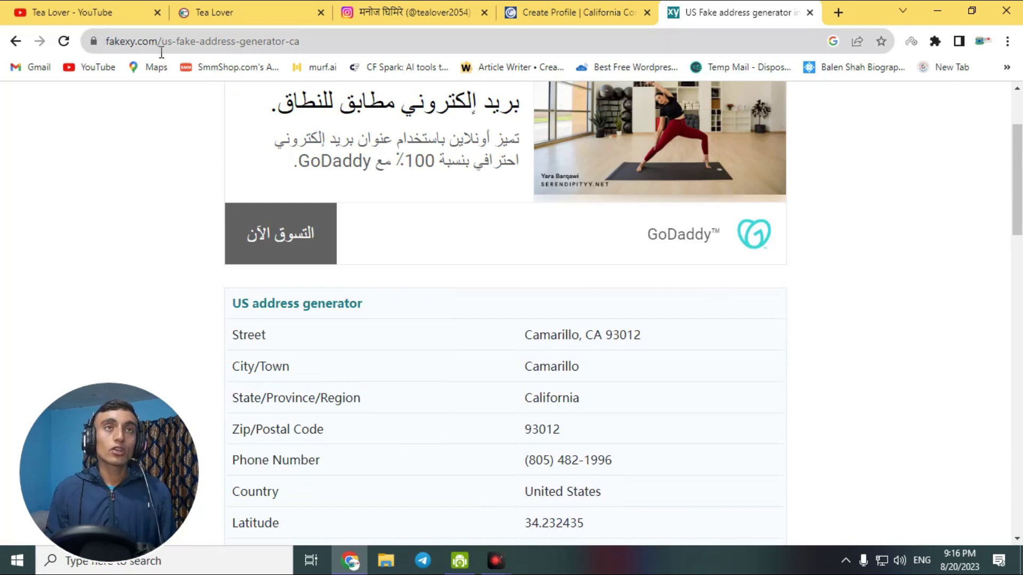
pyautogui.scroll(-10, 625, 314)
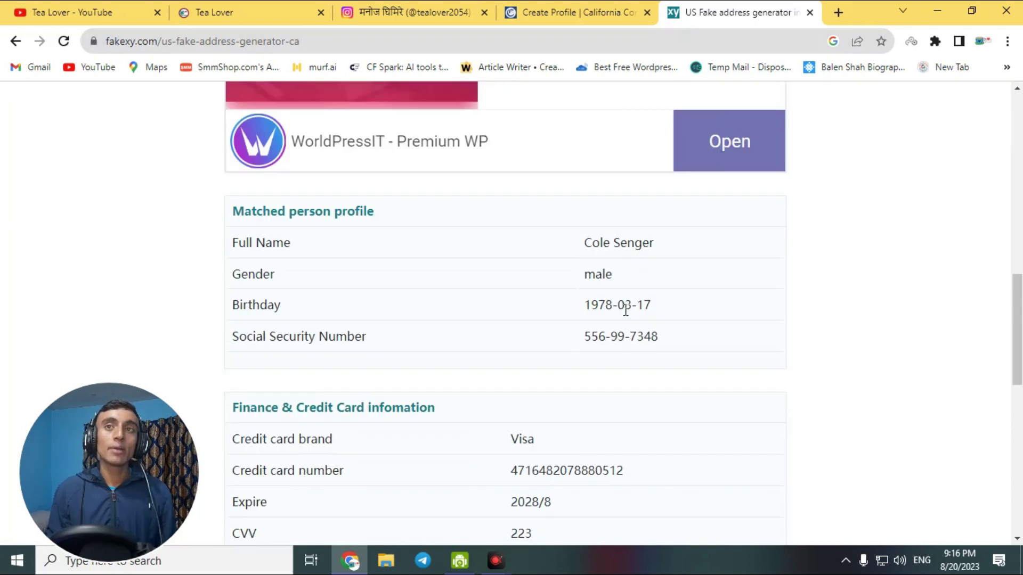
pyautogui.moveTo(582, 244); pyautogui.dragTo(703, 265)
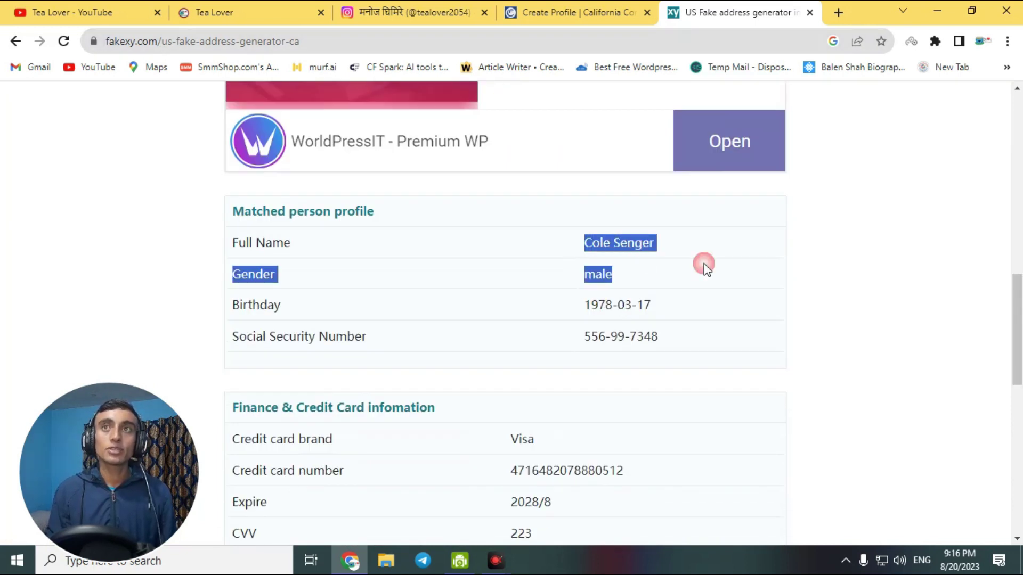
pyautogui.click(640, 245)
pyautogui.rightClick(692, 207)
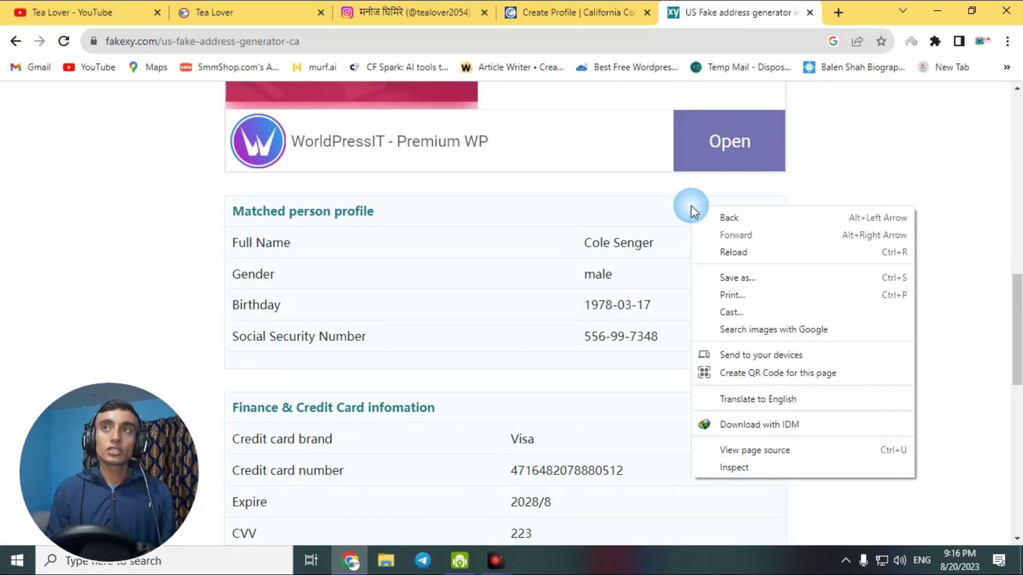
pyautogui.click(739, 282)
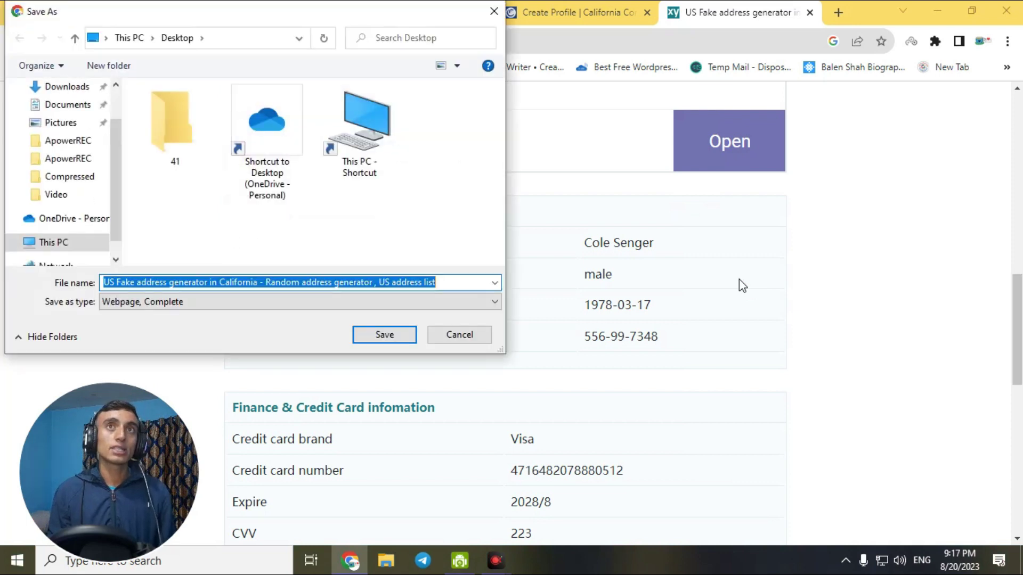
pyautogui.click(394, 335)
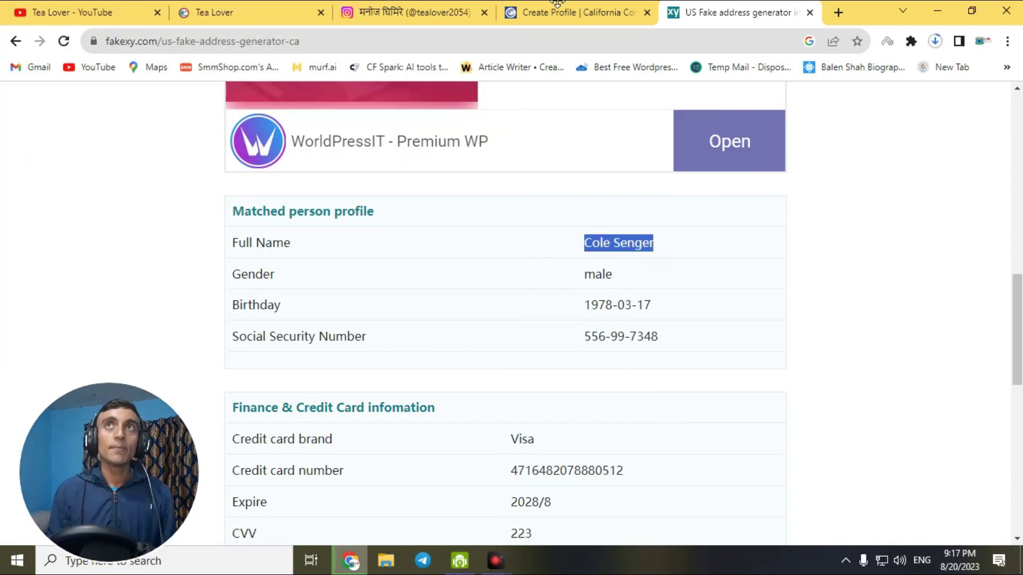
# Copy the generated birthday 1978-03-17 for the profile form's Date of Birth fields
pyautogui.click(557, 10)
pyautogui.scroll(-12, 338, 272)
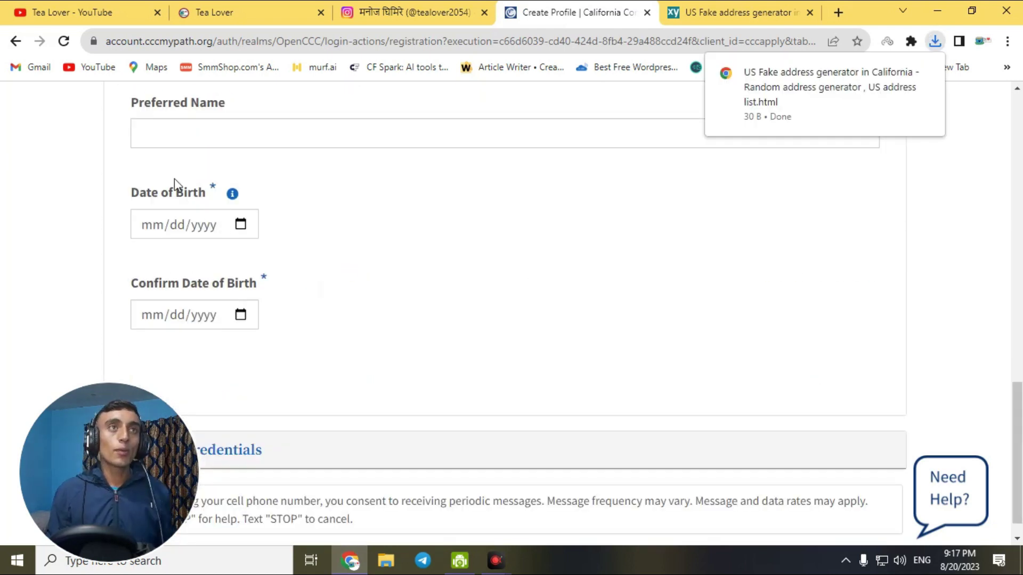
pyautogui.click(707, 15)
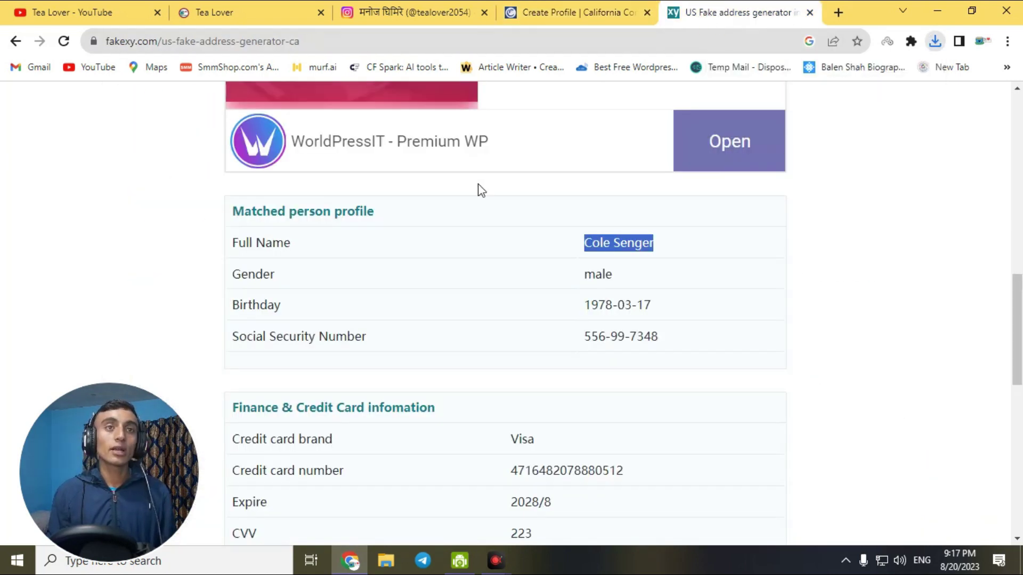
pyautogui.scroll(2, 580, 311)
pyautogui.moveTo(585, 434); pyautogui.dragTo(663, 437)
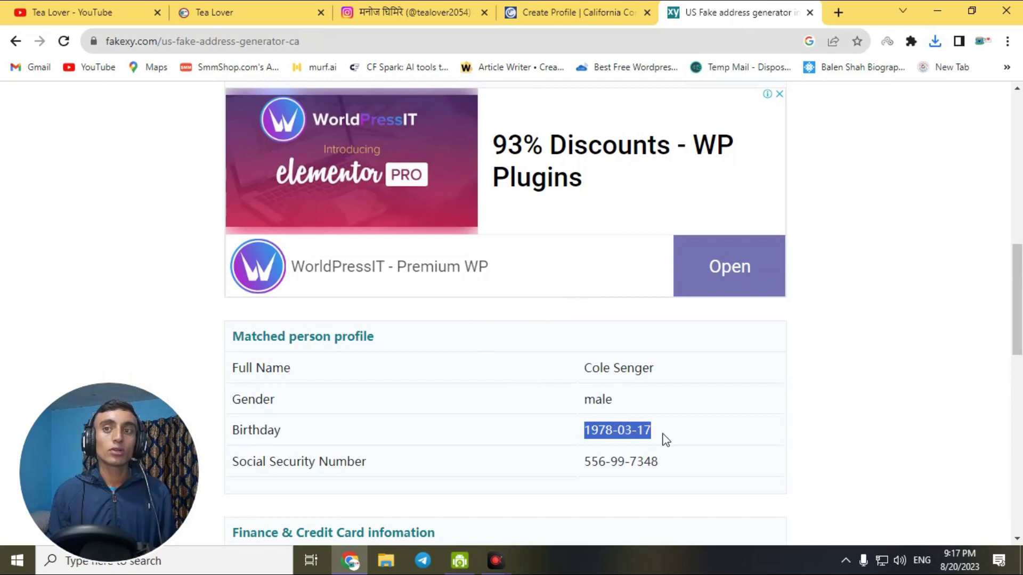
pyautogui.rightClick(632, 430)
pyautogui.click(670, 300)
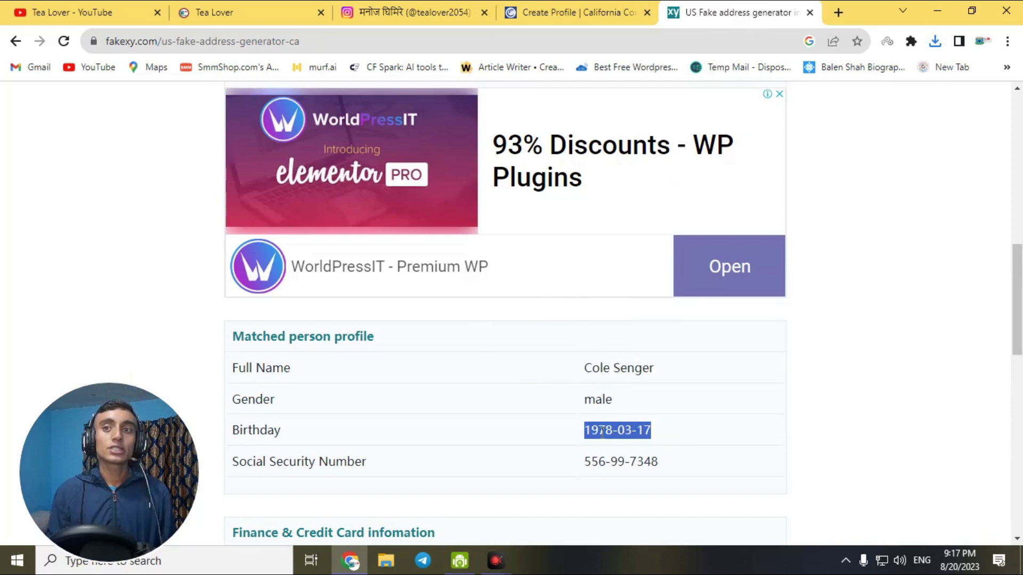
pyautogui.click(560, 13)
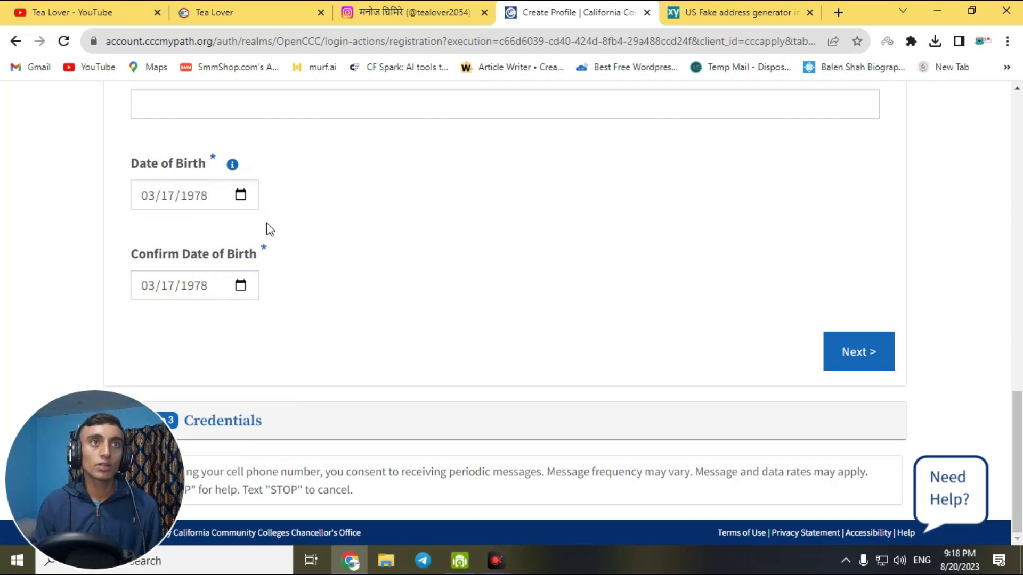
# Enter and confirm the account password, then create the account
pyautogui.click(874, 367)
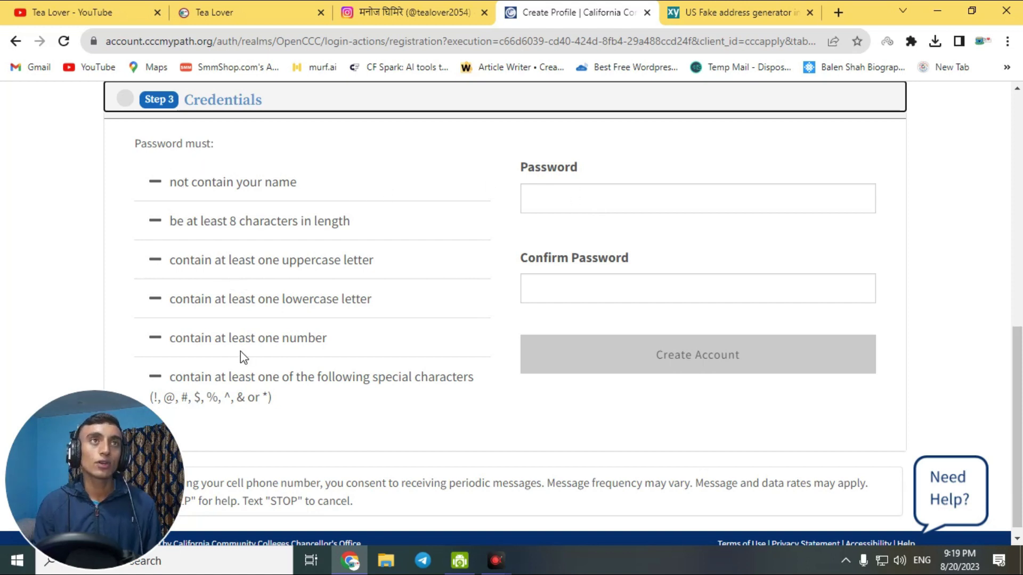
pyautogui.click(605, 208)
pyautogui.hotkey('ctrl', 'v')
pyautogui.press('Tab')
pyautogui.hotkey('ctrl', 'v')
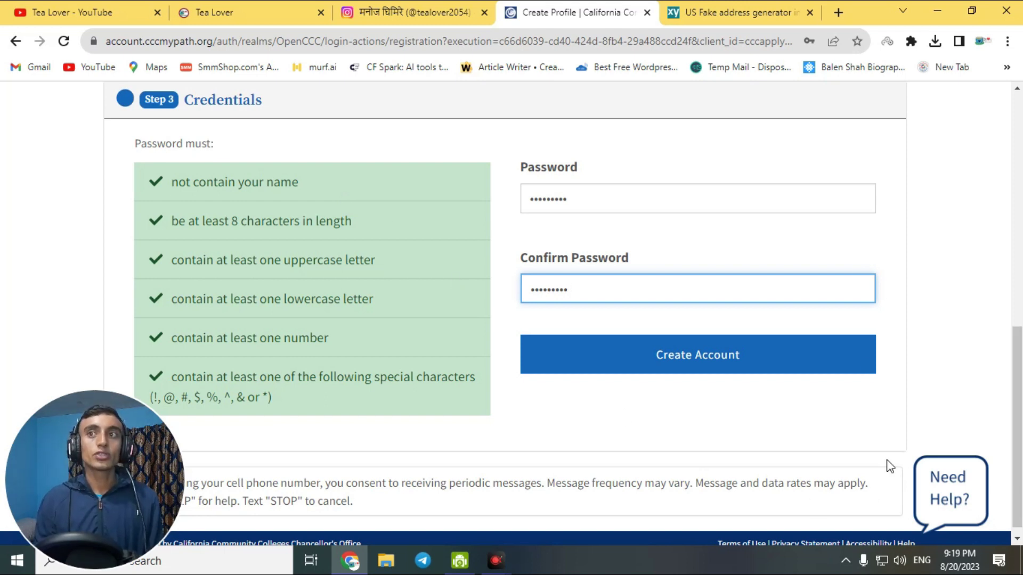
pyautogui.click(700, 365)
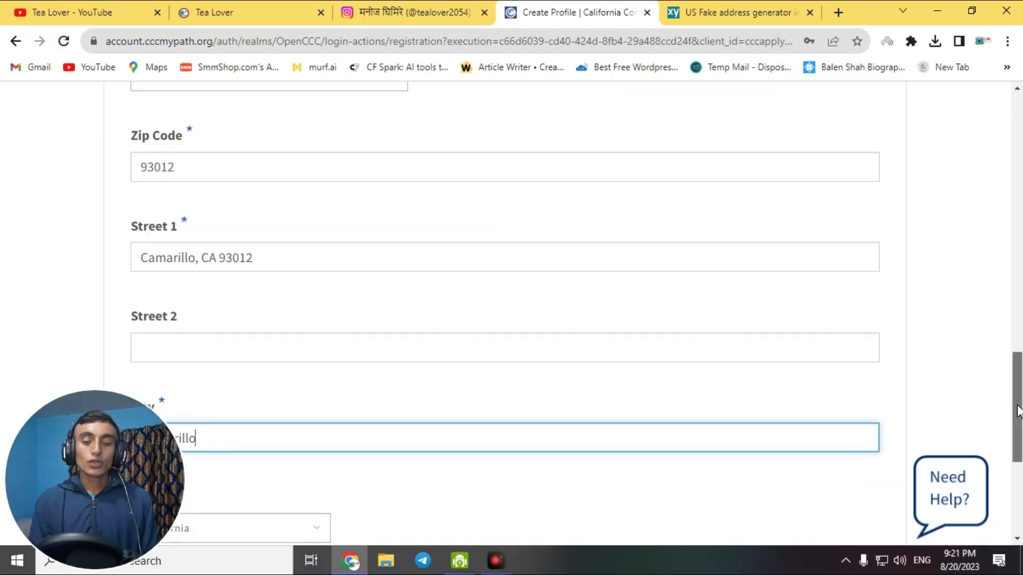
# Check the generated US address and work through the profile form's address section
pyautogui.moveTo(1017, 410); pyautogui.dragTo(1017, 361)
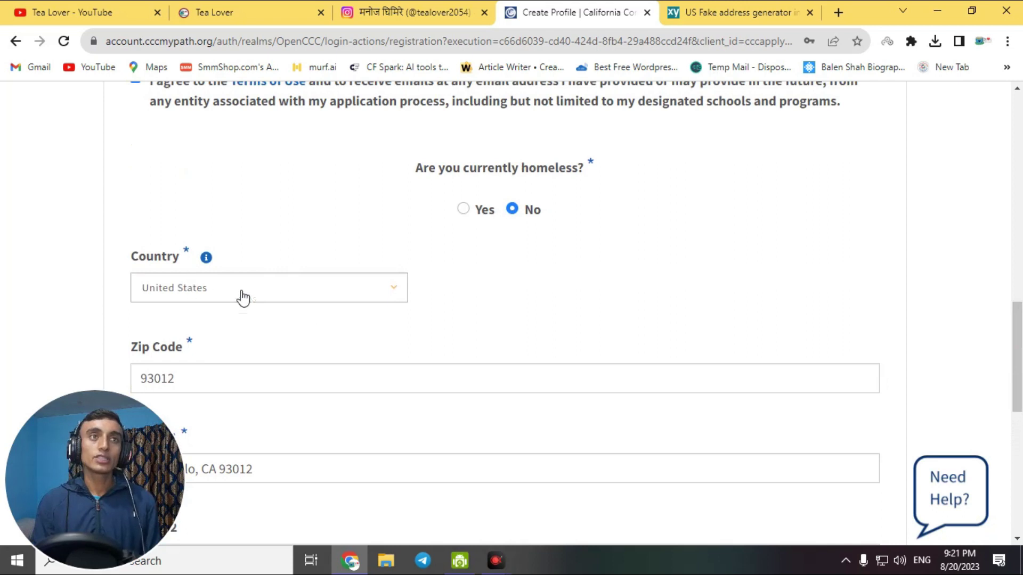
pyautogui.scroll(-2, 277, 307)
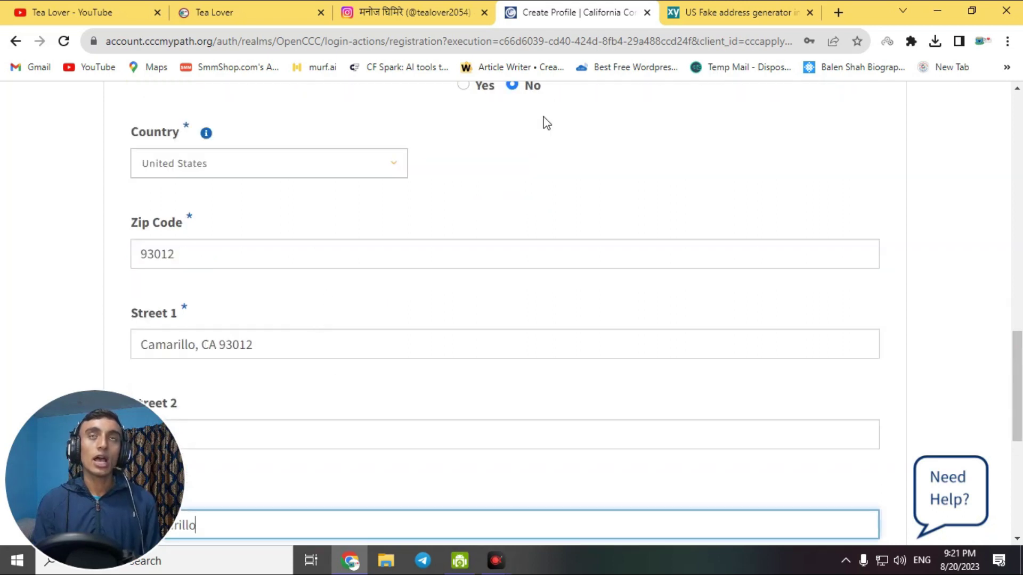
pyautogui.click(702, 15)
pyautogui.click(584, 17)
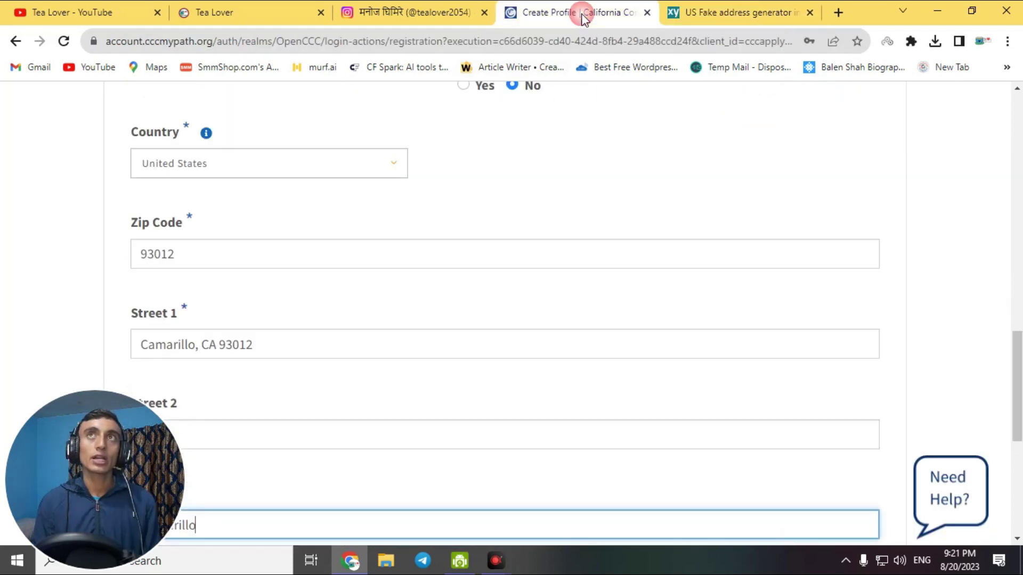
pyautogui.click(1019, 389)
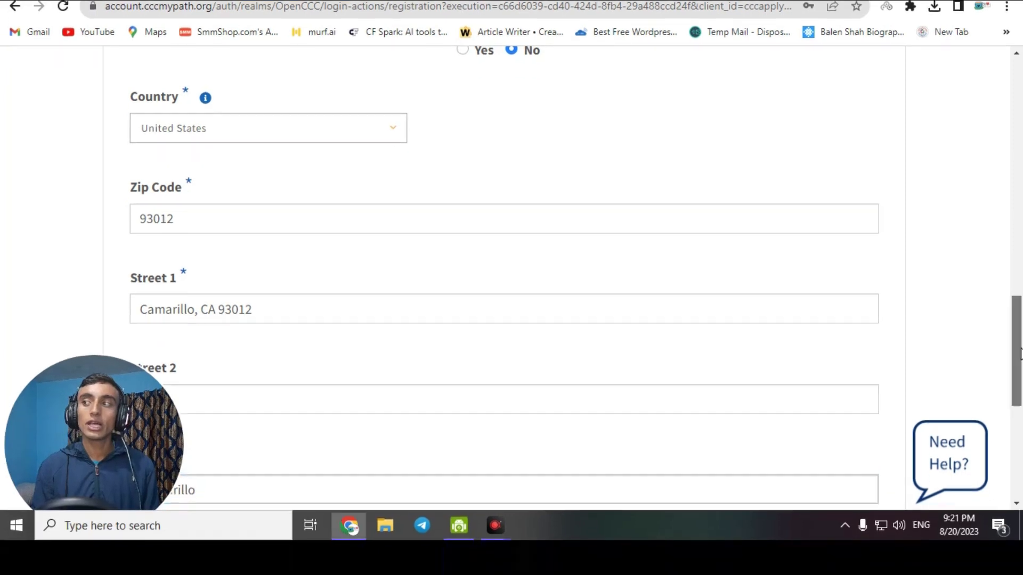
pyautogui.scroll(-6, 1020, 353)
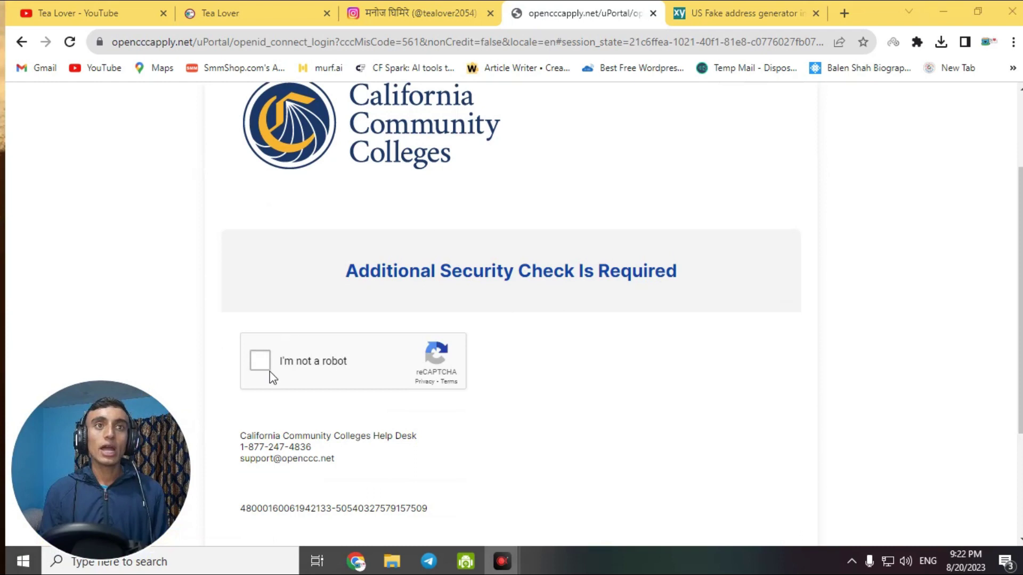
# Pass the robot check and set term Summer/Fall 2023 with goal Improve basic skills
pyautogui.click(260, 362)
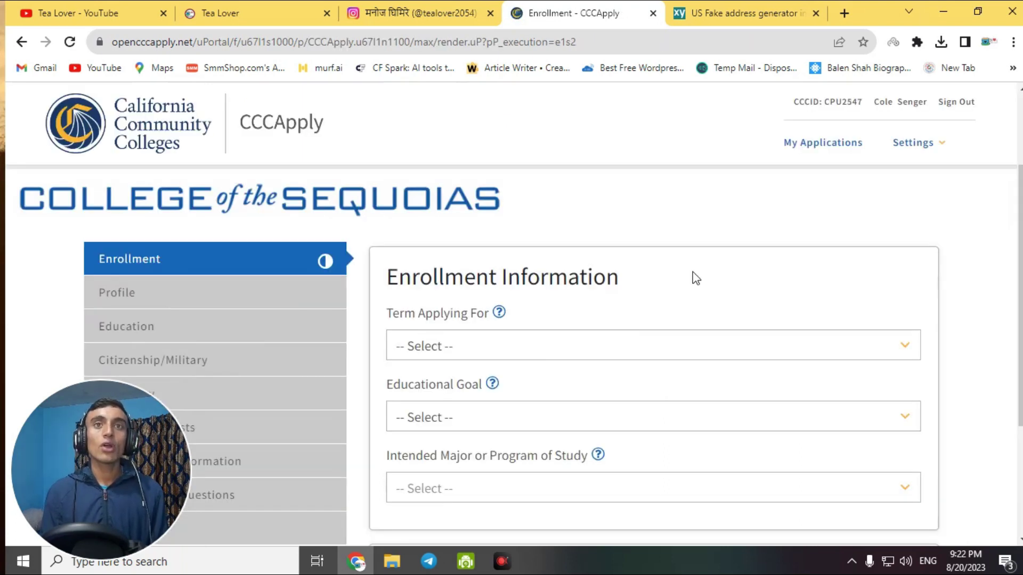
pyautogui.click(467, 349)
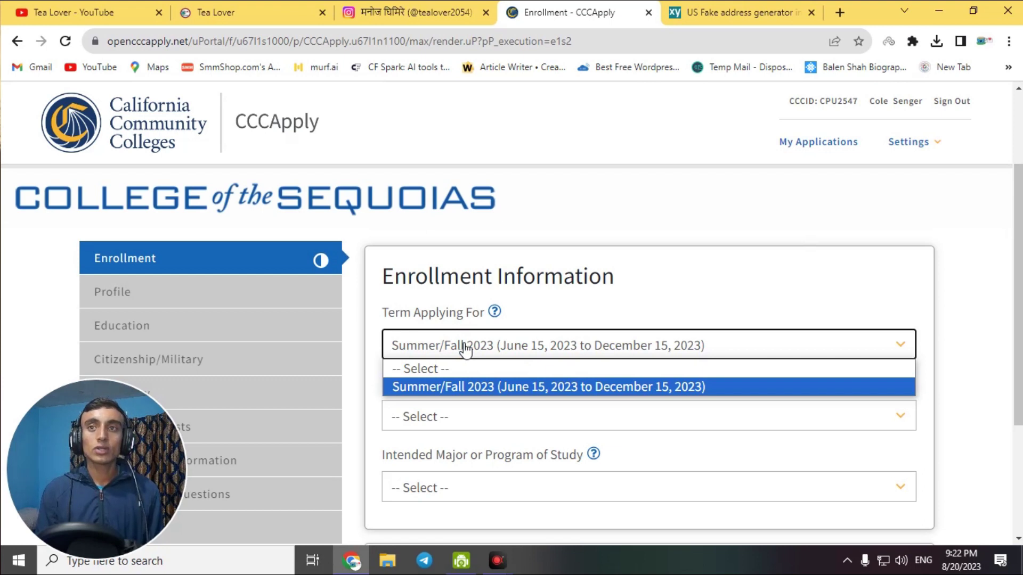
pyautogui.click(687, 303)
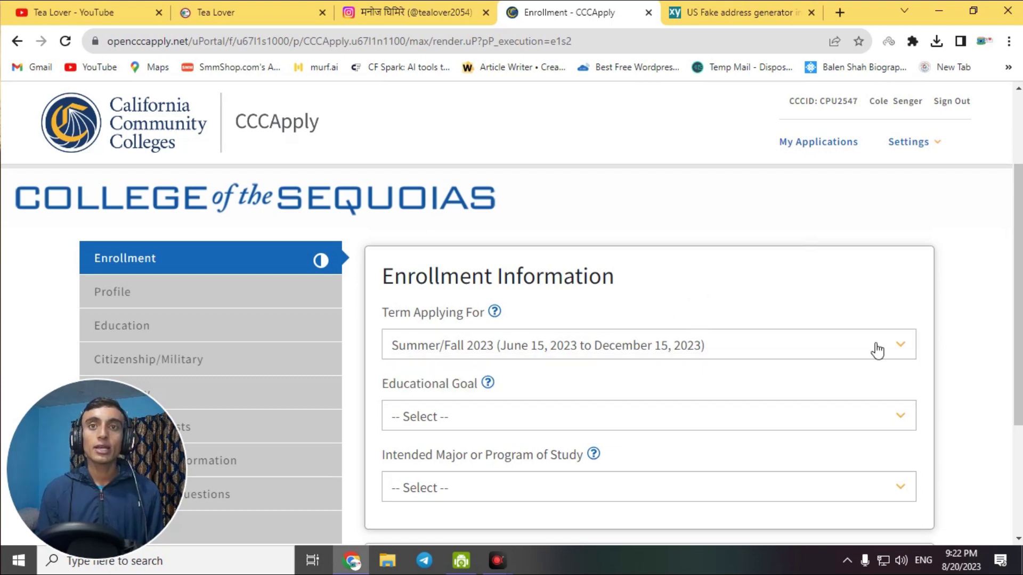
pyautogui.scroll(-1, 1002, 293)
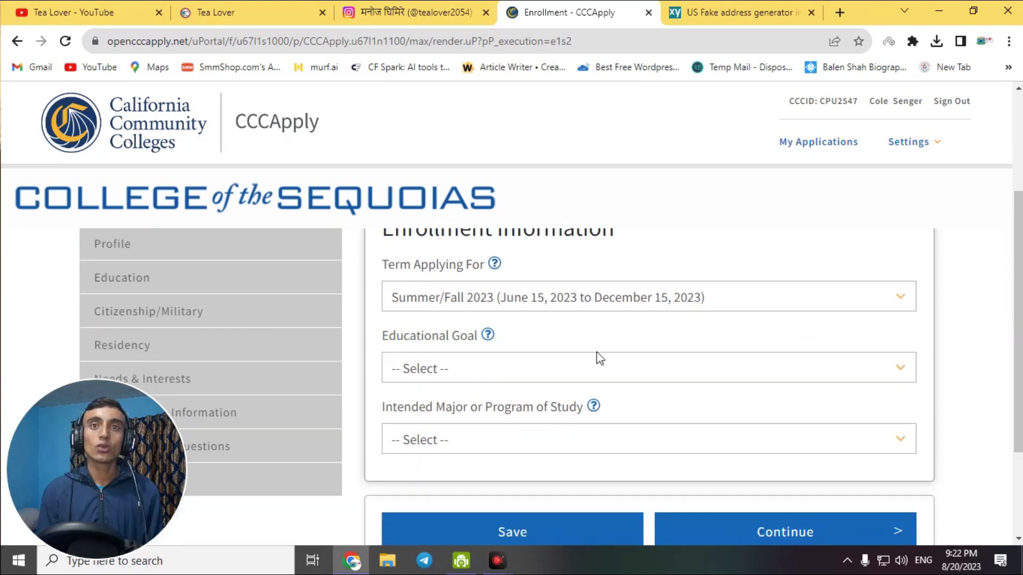
pyautogui.click(590, 369)
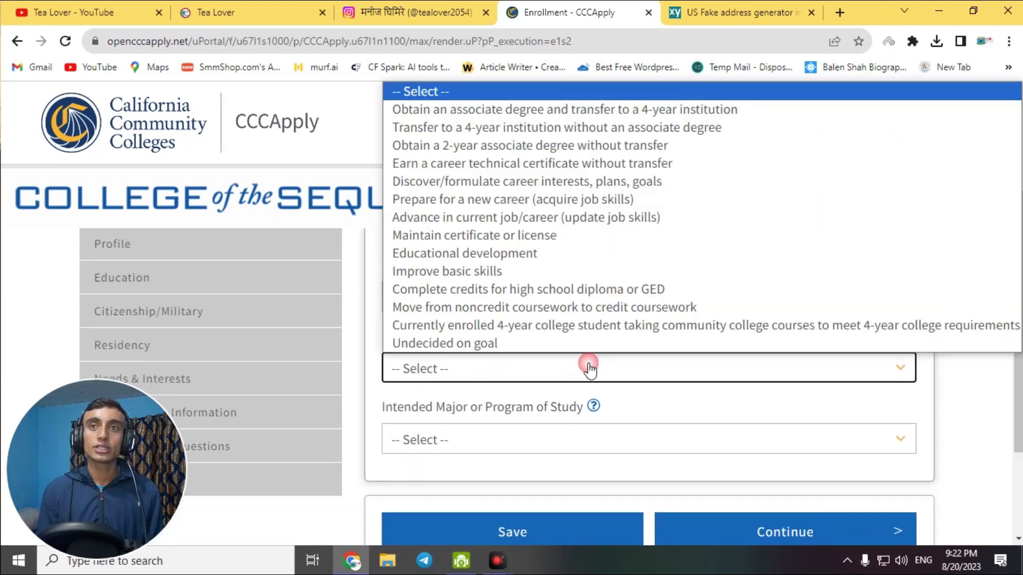
pyautogui.click(479, 272)
# Choose CofA-Computer Net Support as the intended major and continue to Profile
pyautogui.scroll(-1, 535, 390)
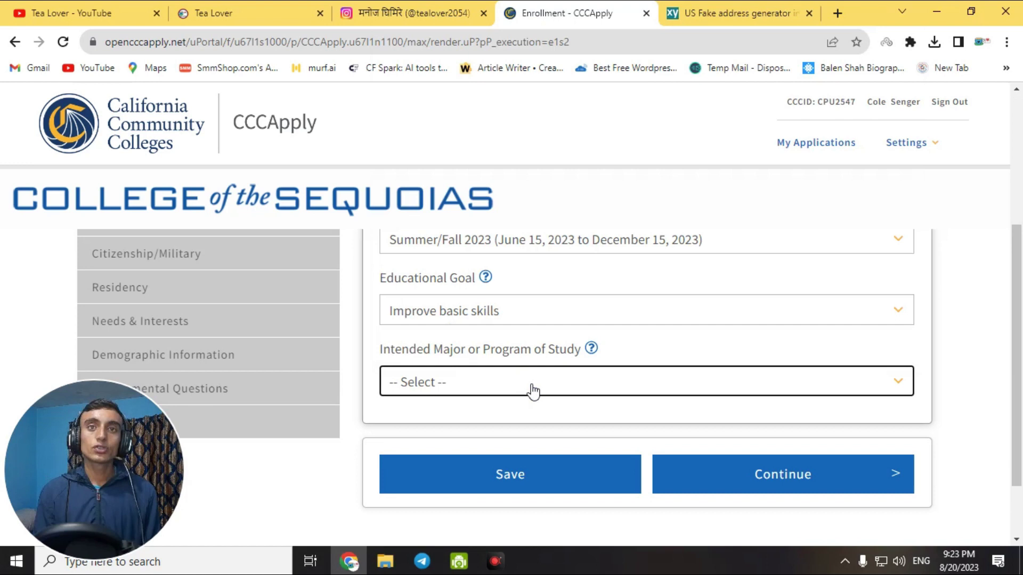
pyautogui.click(553, 390)
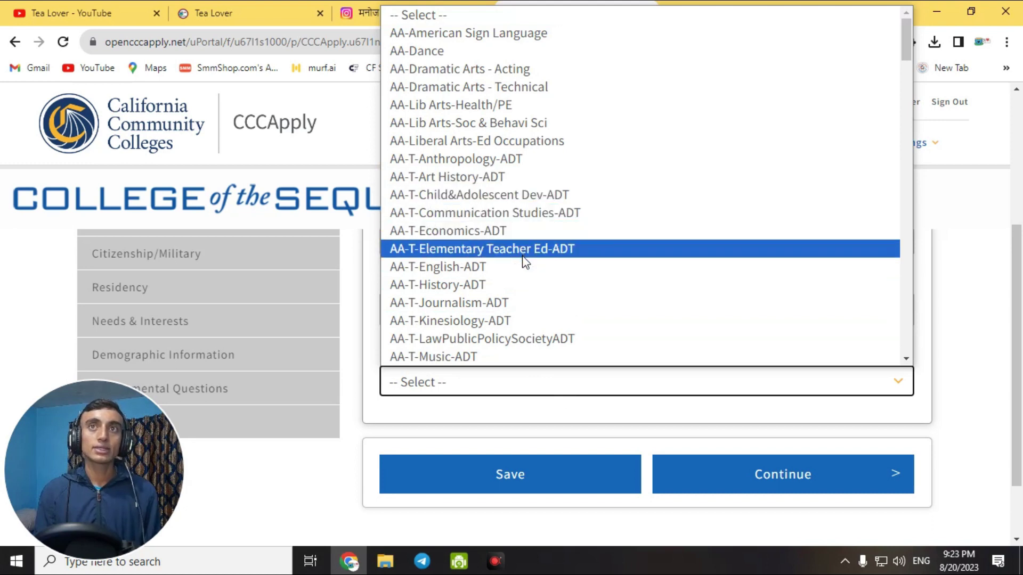
pyautogui.scroll(-5, 525, 255)
pyautogui.scroll(-15, 526, 264)
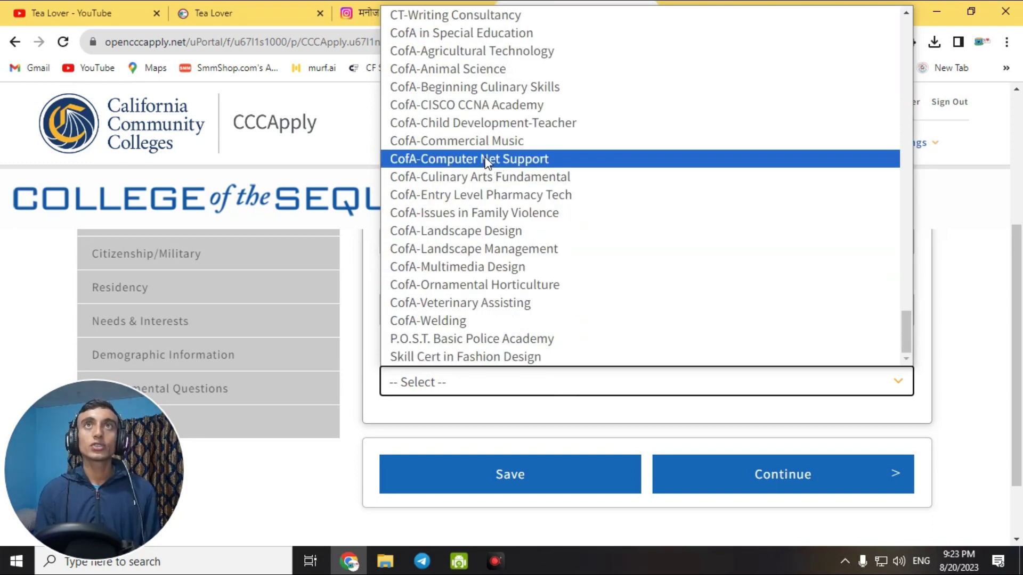
pyautogui.click(486, 160)
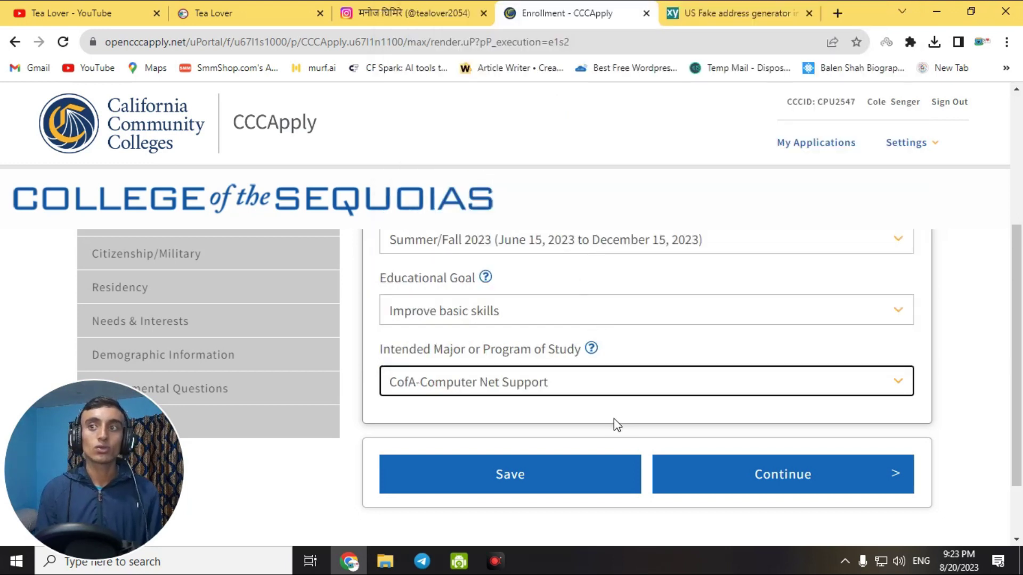
pyautogui.scroll(-2, 618, 350)
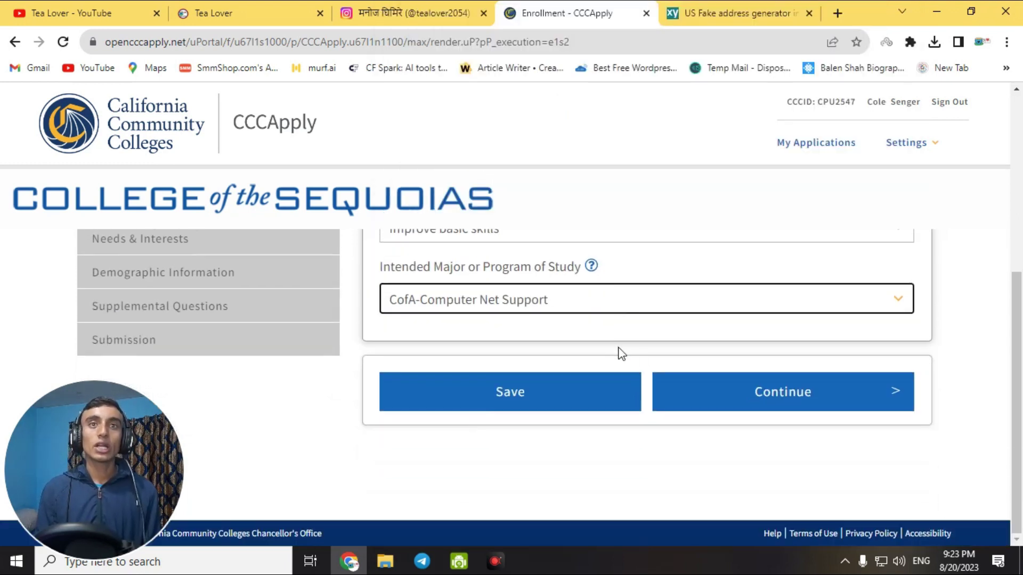
pyautogui.click(789, 396)
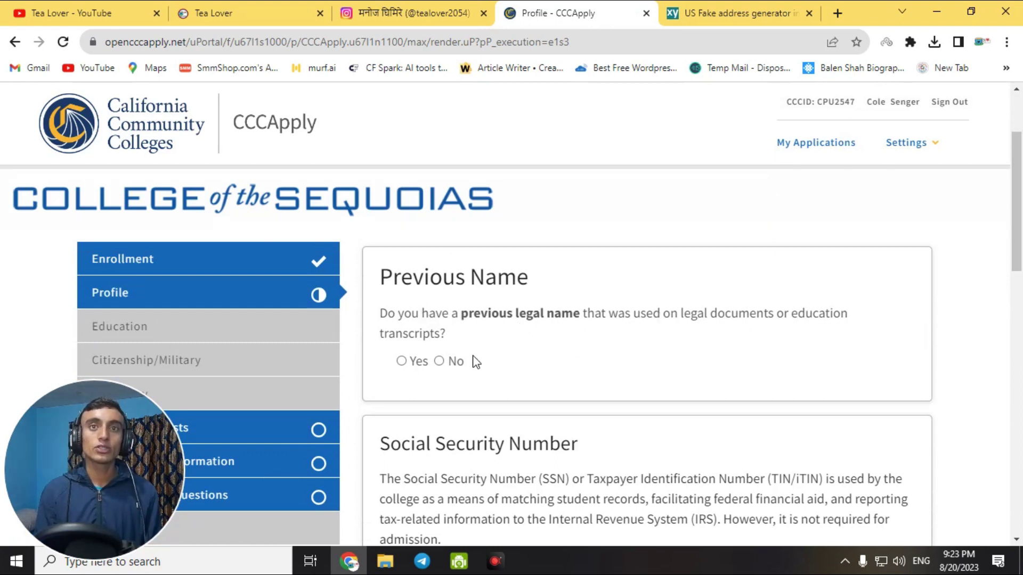
# Answer No to a previous legal name and Yes to having a social security number
pyautogui.click(439, 362)
pyautogui.scroll(-5, 476, 351)
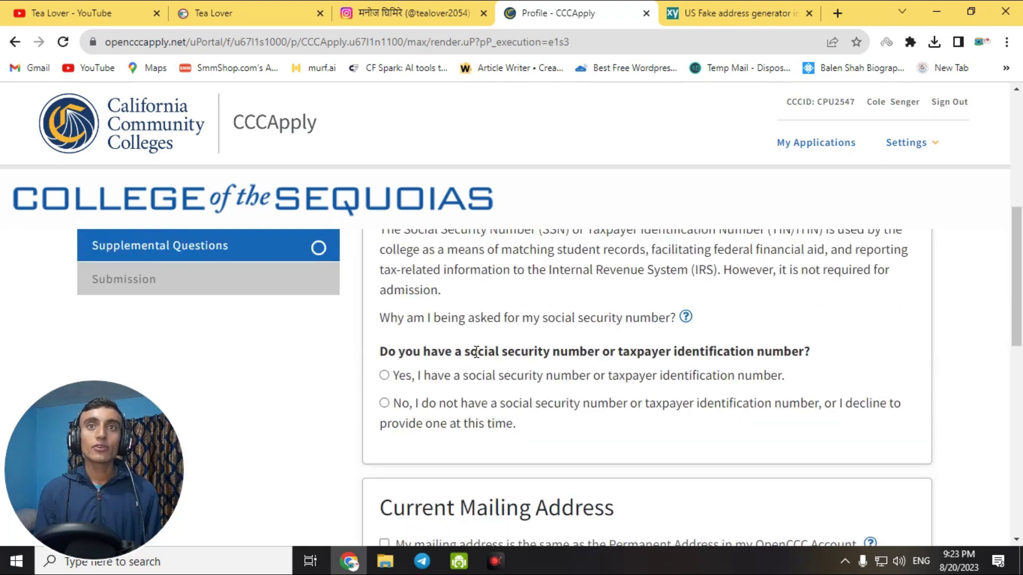
pyautogui.moveTo(1017, 316)
pyautogui.mouseDown()
pyautogui.moveTo(1018, 295)
pyautogui.moveTo(1008, 334)
pyautogui.mouseUp()
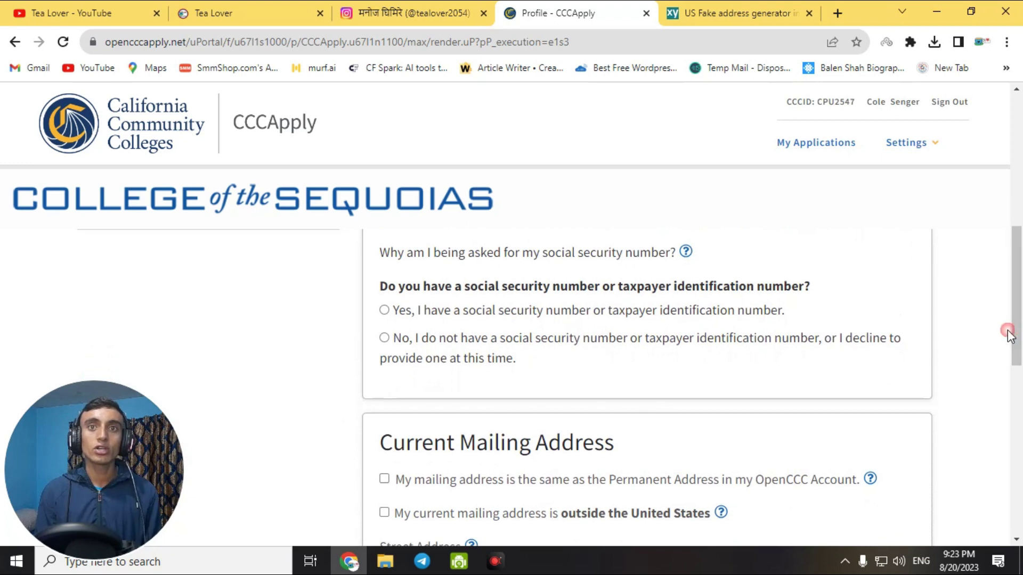
pyautogui.click(383, 310)
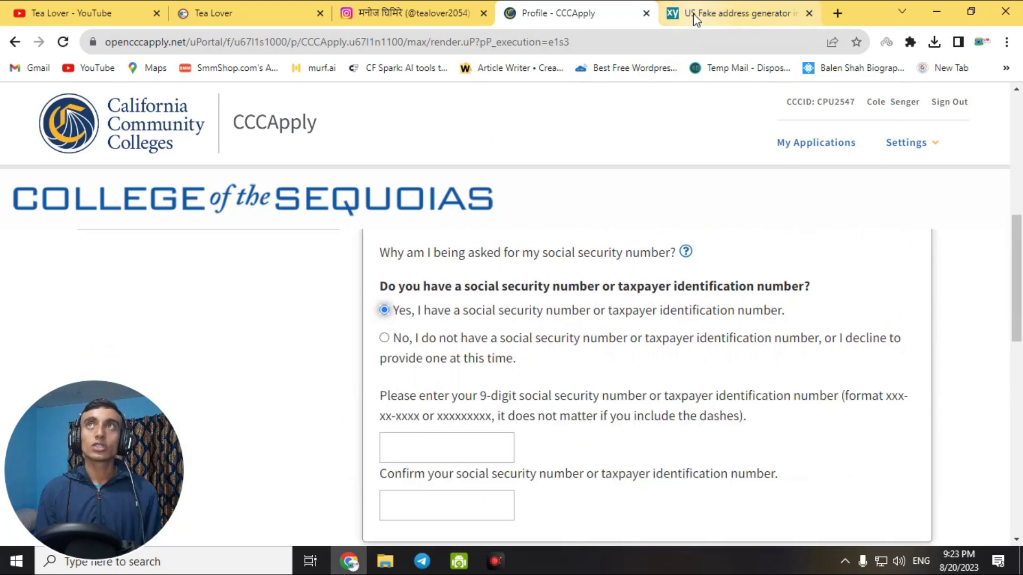
# Copy the generated social security number from the identity generator
pyautogui.click(695, 16)
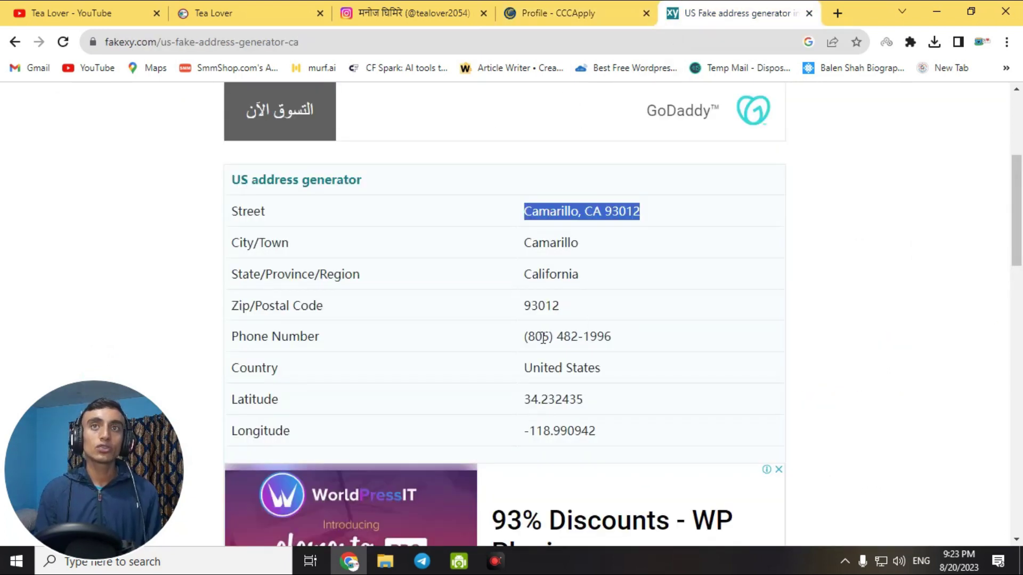
pyautogui.scroll(-9, 557, 327)
pyautogui.tripleClick(610, 336)
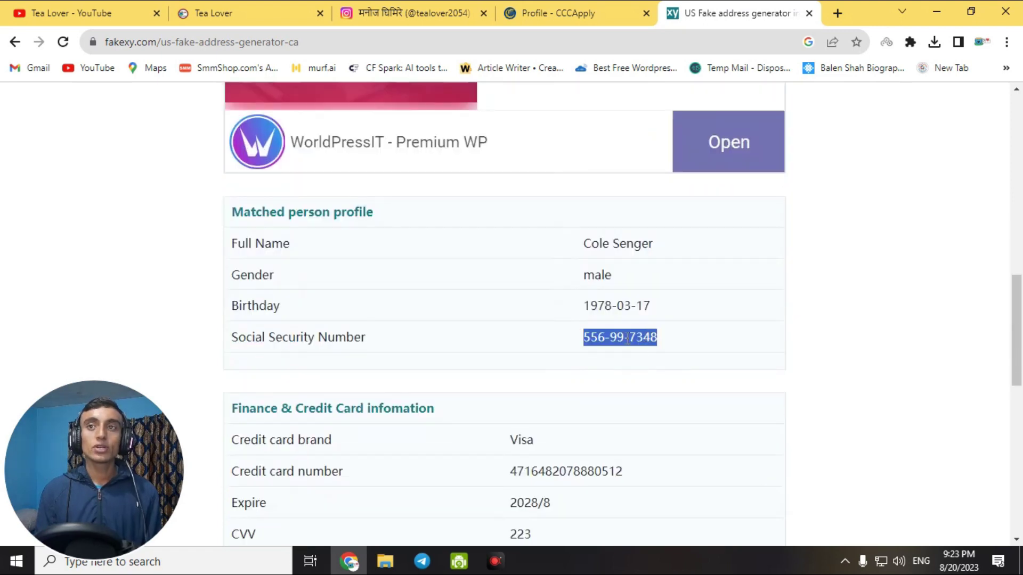
pyautogui.rightClick(626, 339)
pyautogui.click(657, 351)
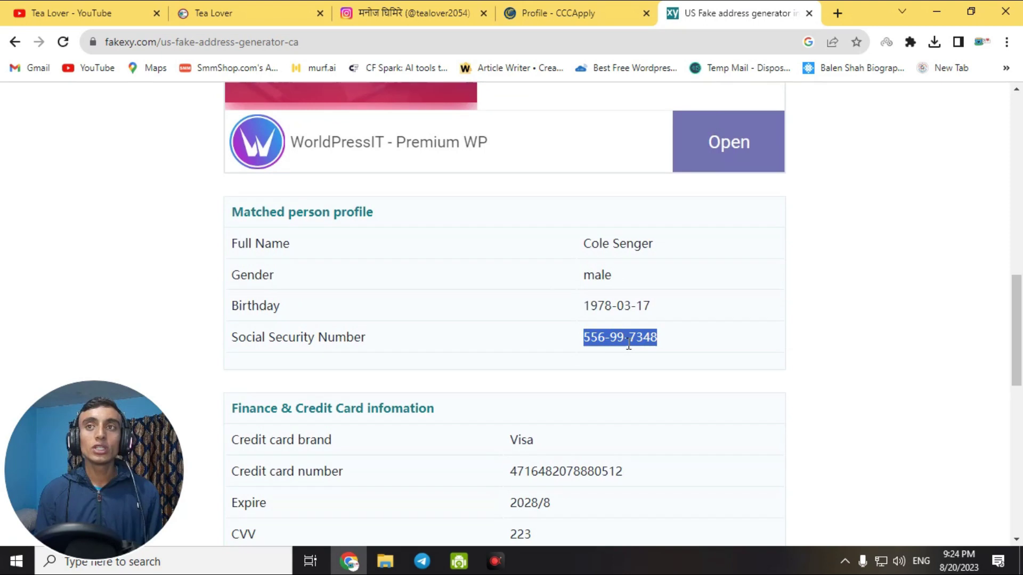
# Keep the mailing address the same as the permanent address and continue to Education
pyautogui.click(559, 19)
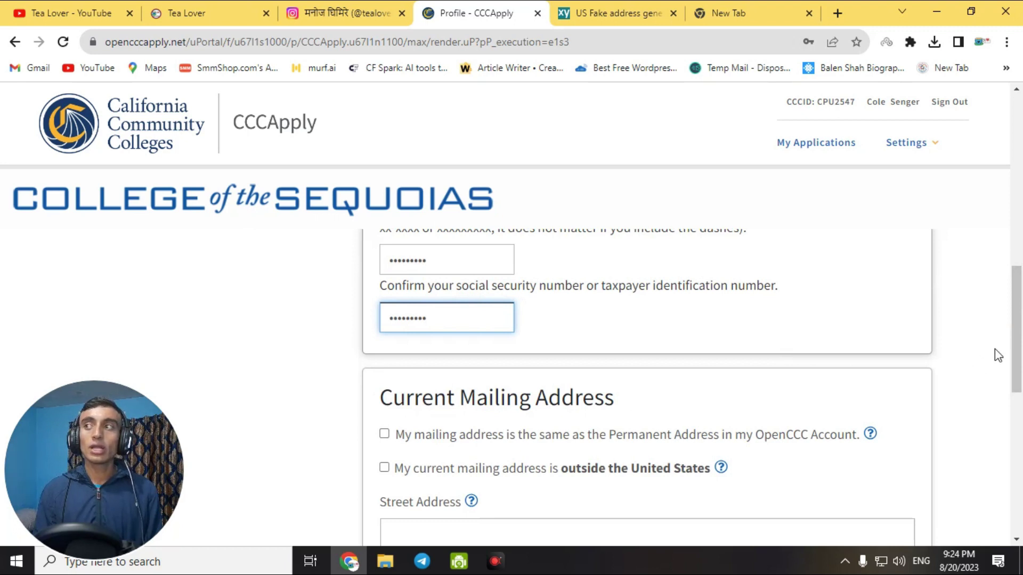
pyautogui.scroll(-2, 693, 362)
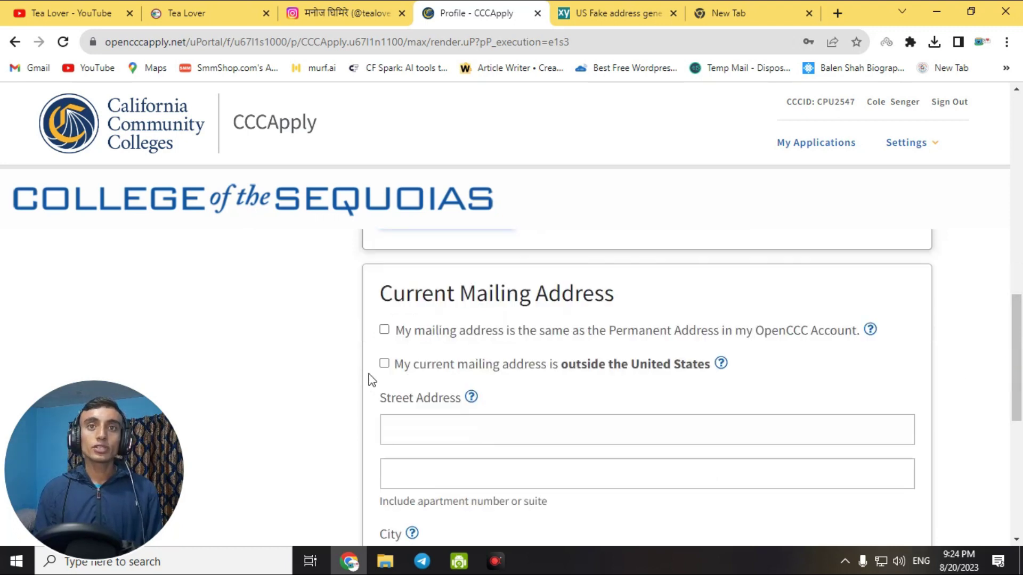
pyautogui.click(384, 330)
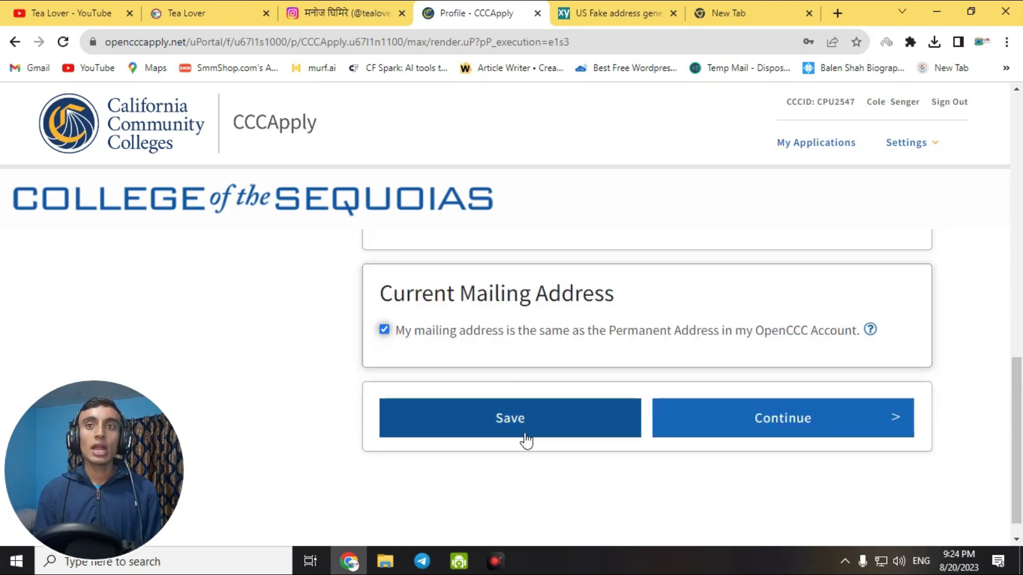
pyautogui.click(807, 419)
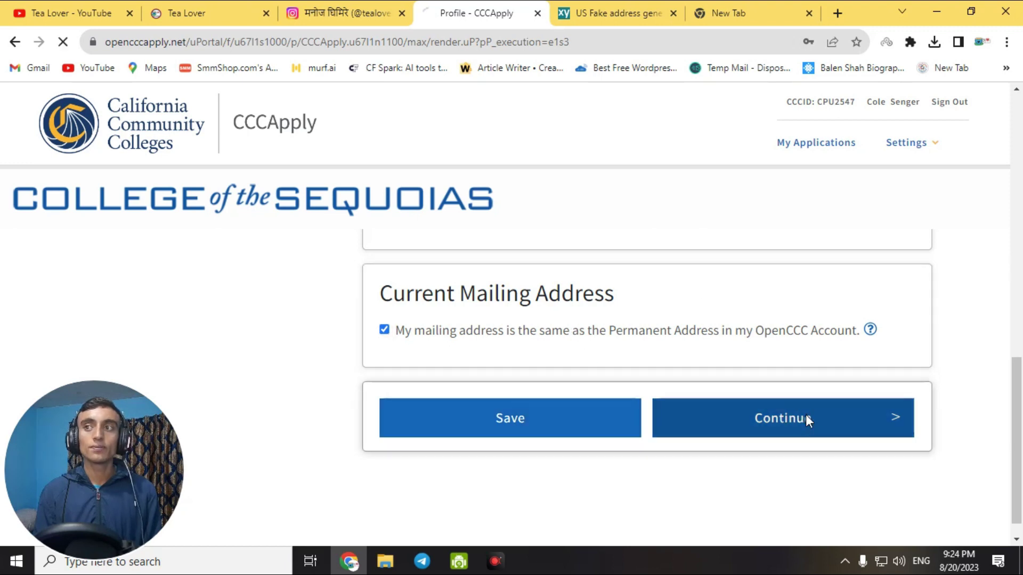
# Set enrollment status to first-time college student and education level to not a high school graduate
pyautogui.moveTo(1020, 175); pyautogui.dragTo(1020, 220)
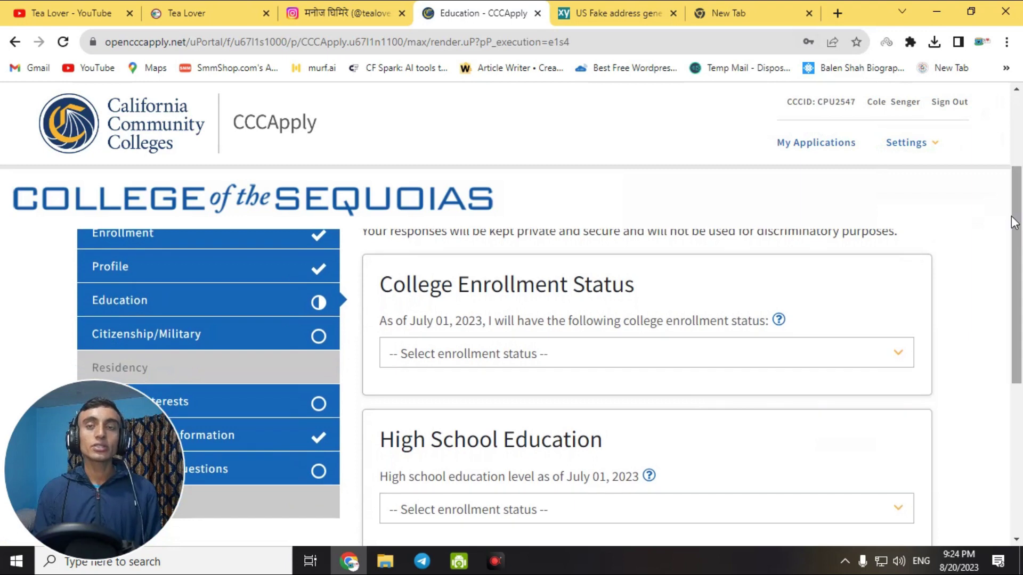
pyautogui.click(693, 360)
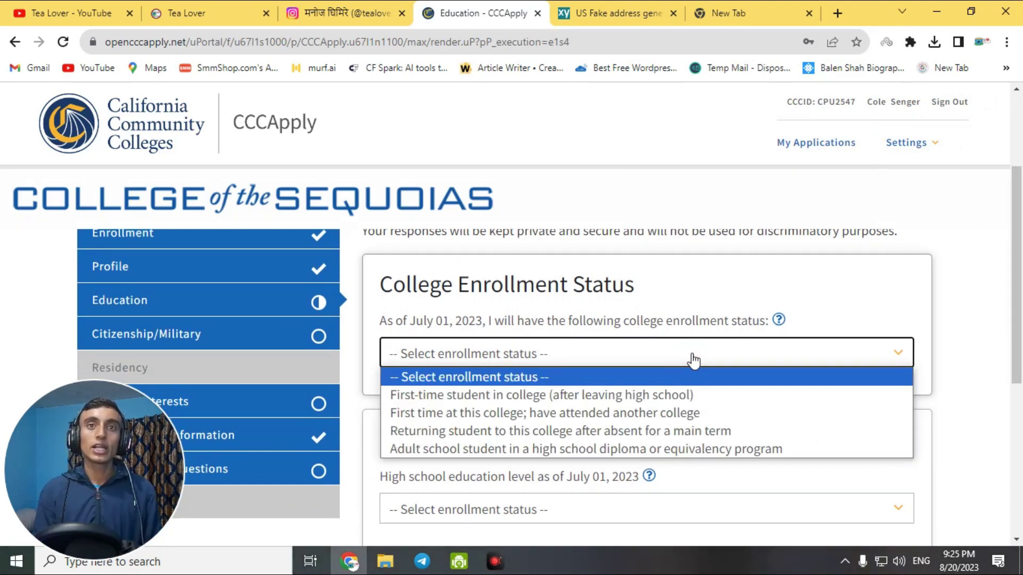
pyautogui.click(653, 396)
pyautogui.scroll(-2, 653, 397)
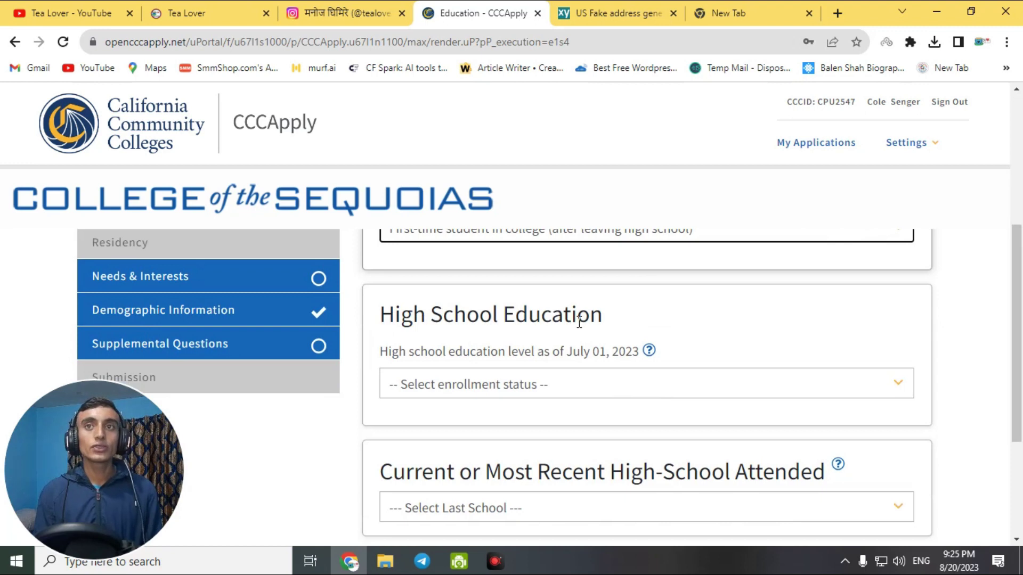
pyautogui.click(594, 390)
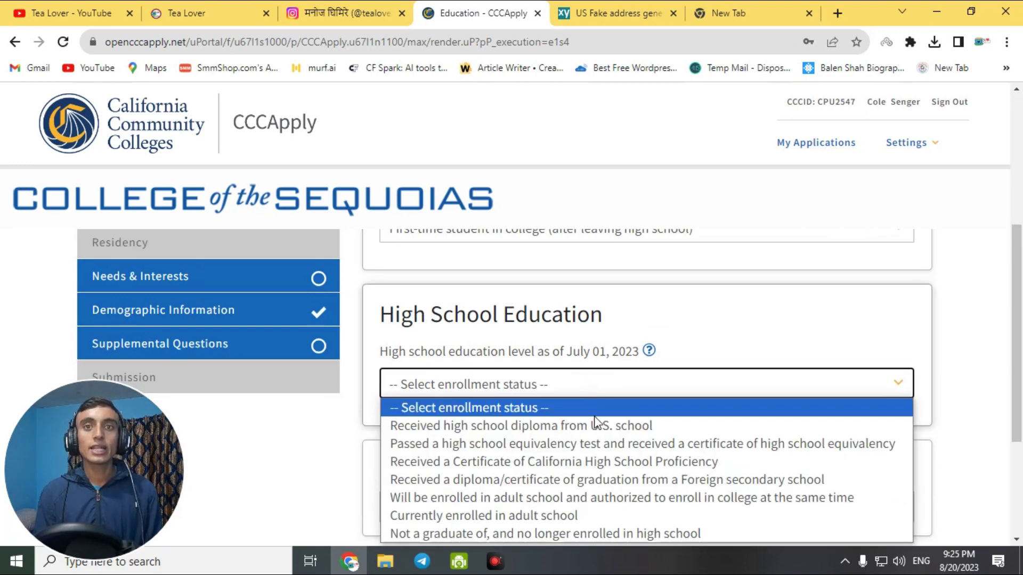
pyautogui.click(544, 533)
# Mark a high school as attended, with California as the last school's state
pyautogui.scroll(-2, 533, 372)
pyautogui.click(475, 382)
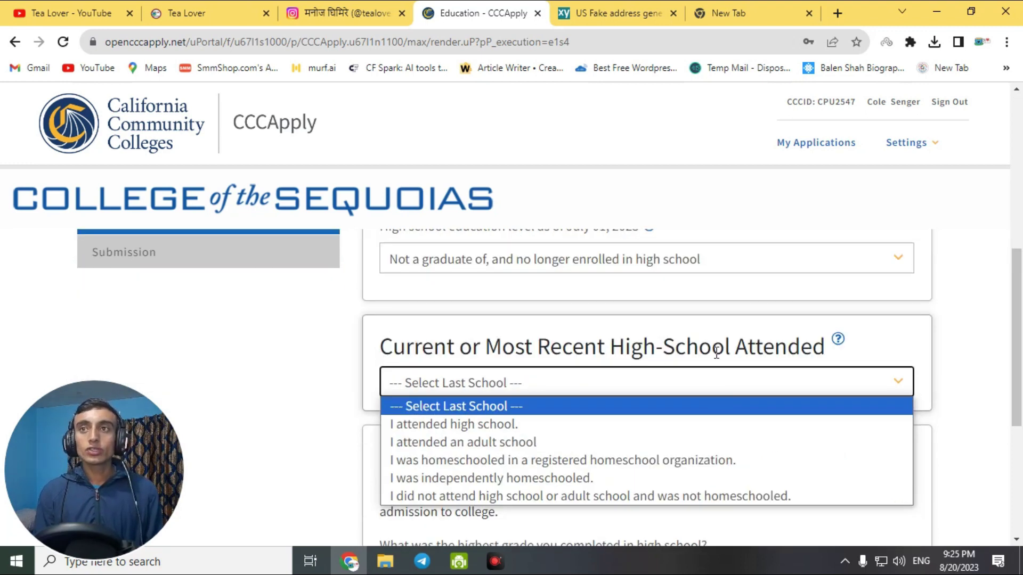
pyautogui.click(467, 424)
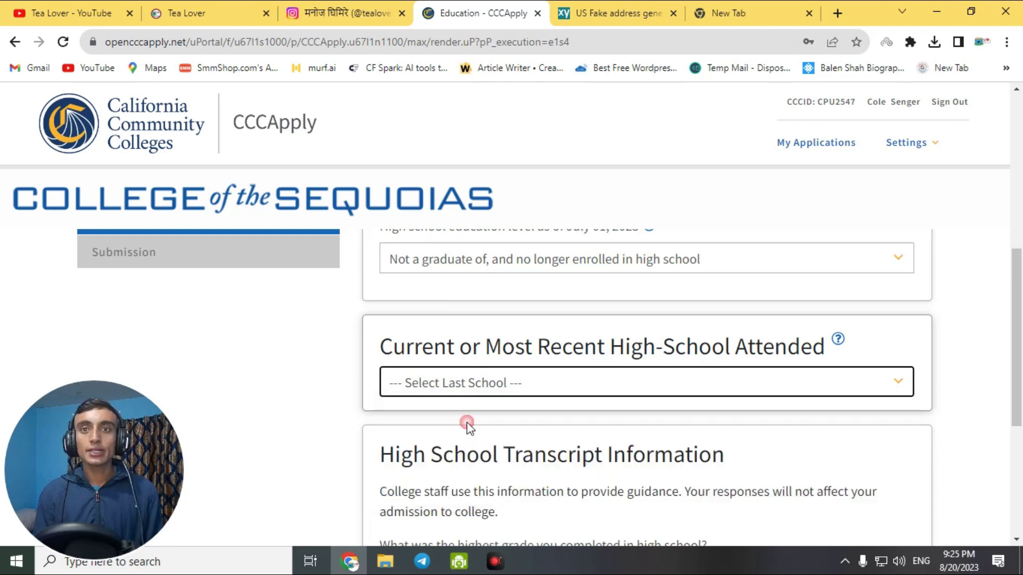
pyautogui.scroll(-4, 541, 398)
pyautogui.scroll(1, 541, 399)
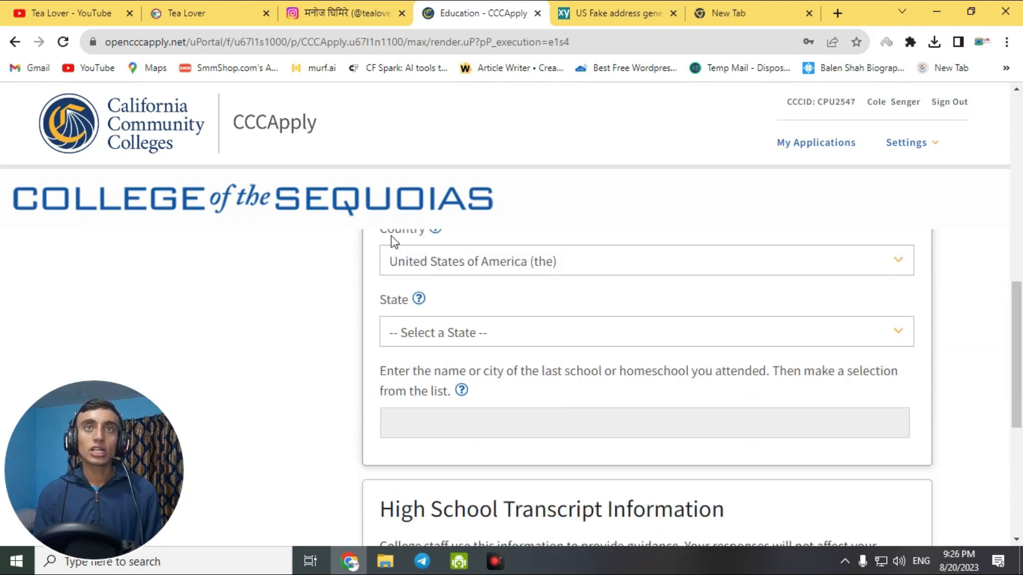
pyautogui.click(482, 334)
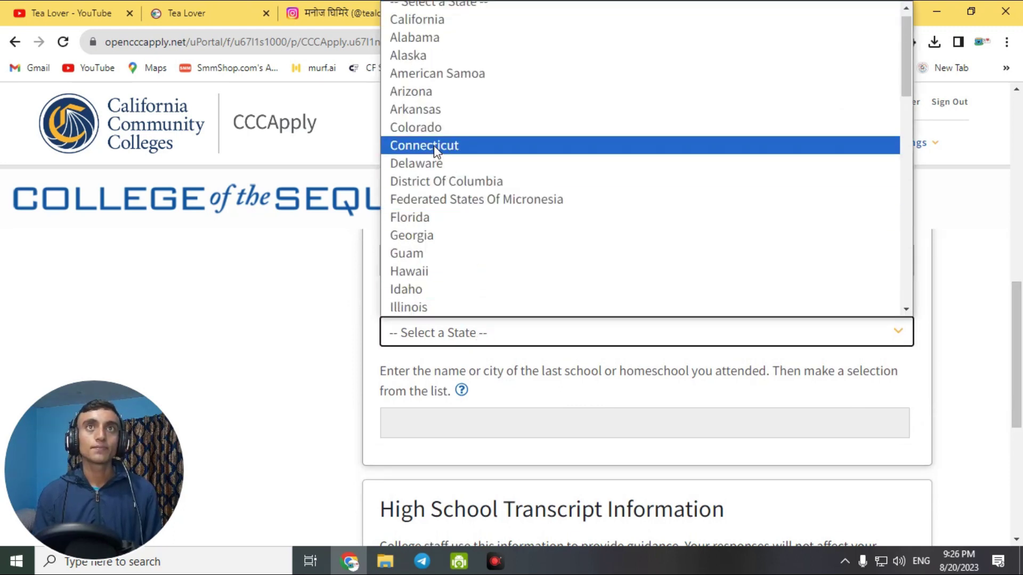
pyautogui.click(416, 21)
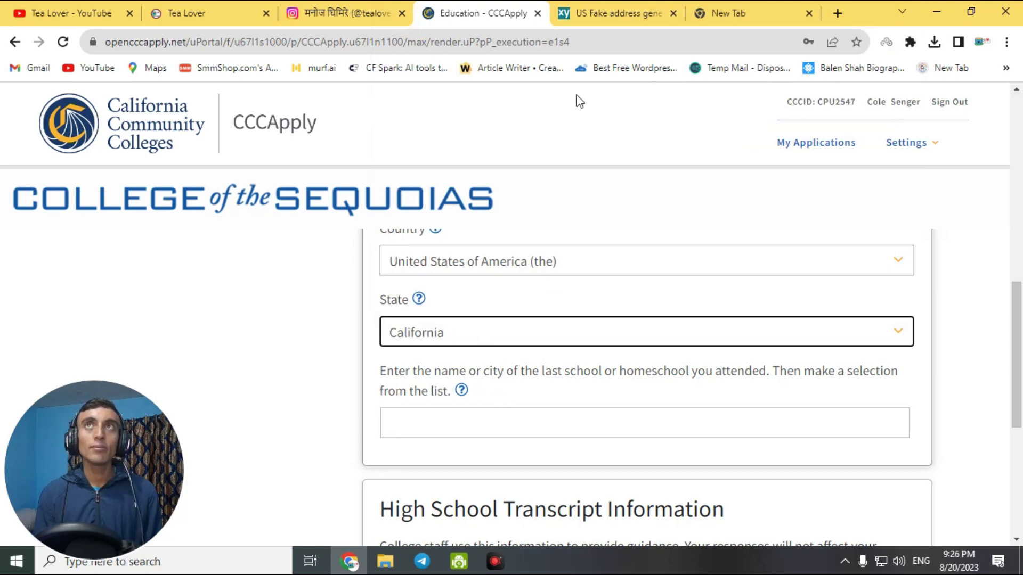
# Copy the generated person's full name into the last school name box
pyautogui.click(607, 13)
pyautogui.moveTo(584, 243); pyautogui.dragTo(653, 243)
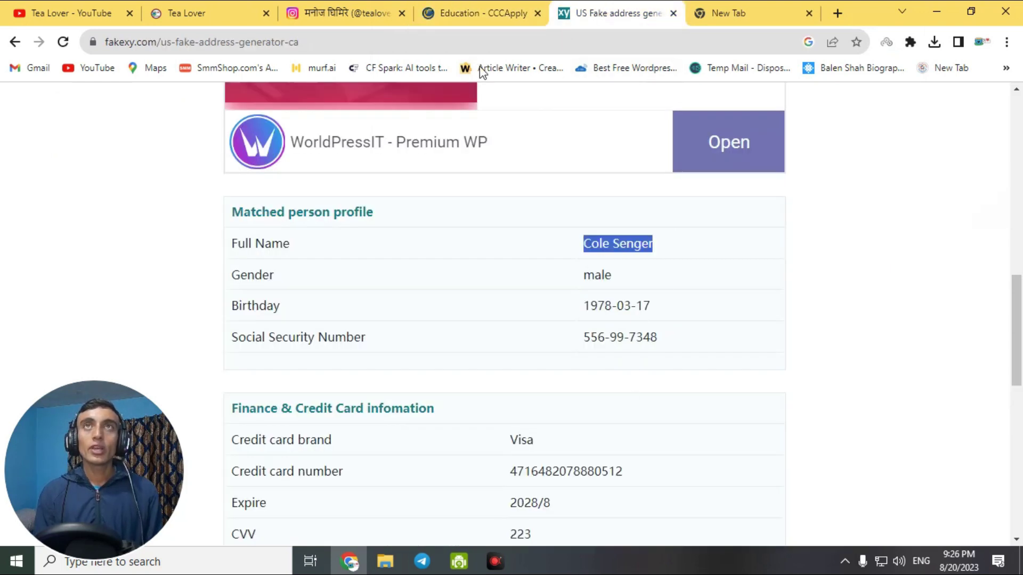
pyautogui.click(480, 14)
pyautogui.click(449, 420)
pyautogui.rightClick(449, 423)
pyautogui.click(489, 281)
# Change the answer to no high school attended and continue to Citizenship/Military
pyautogui.scroll(-5, 977, 402)
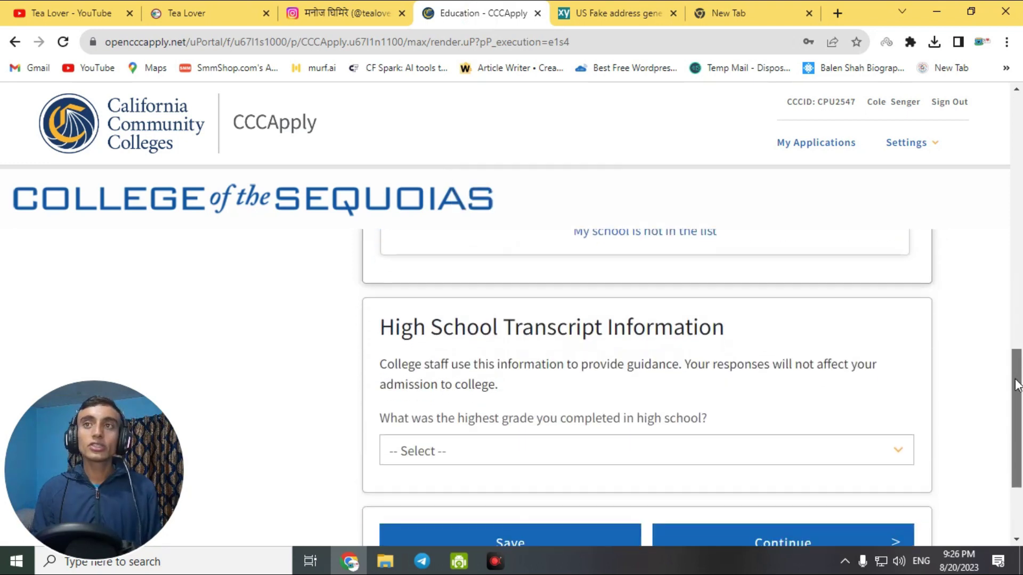
pyautogui.scroll(-1, 1017, 384)
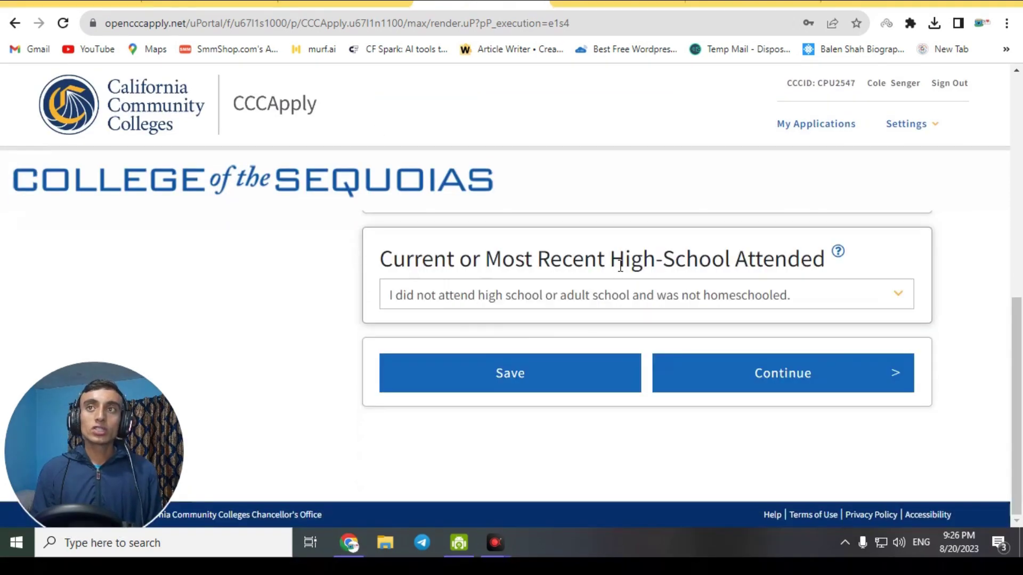
pyautogui.click(407, 308)
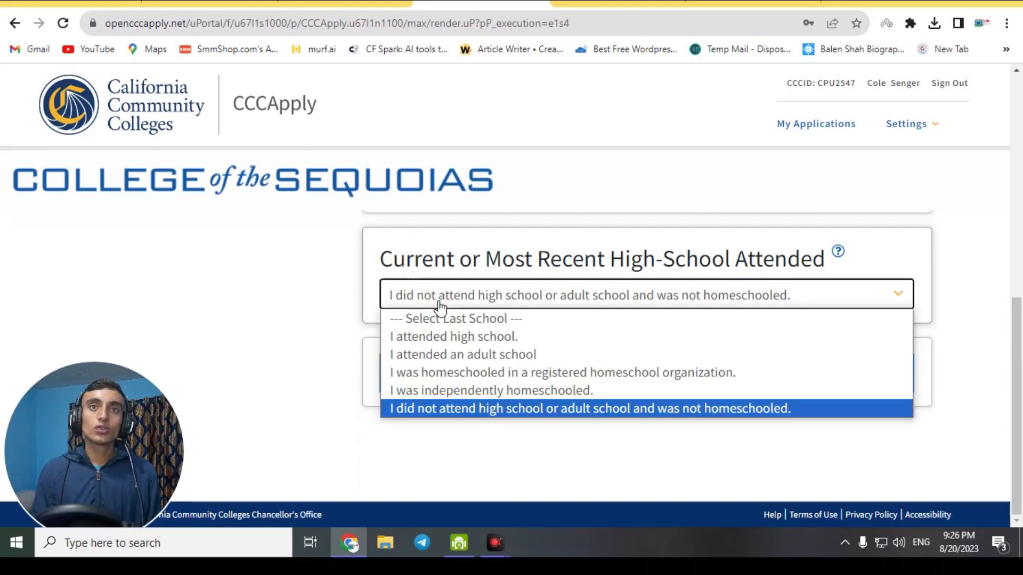
pyautogui.click(520, 409)
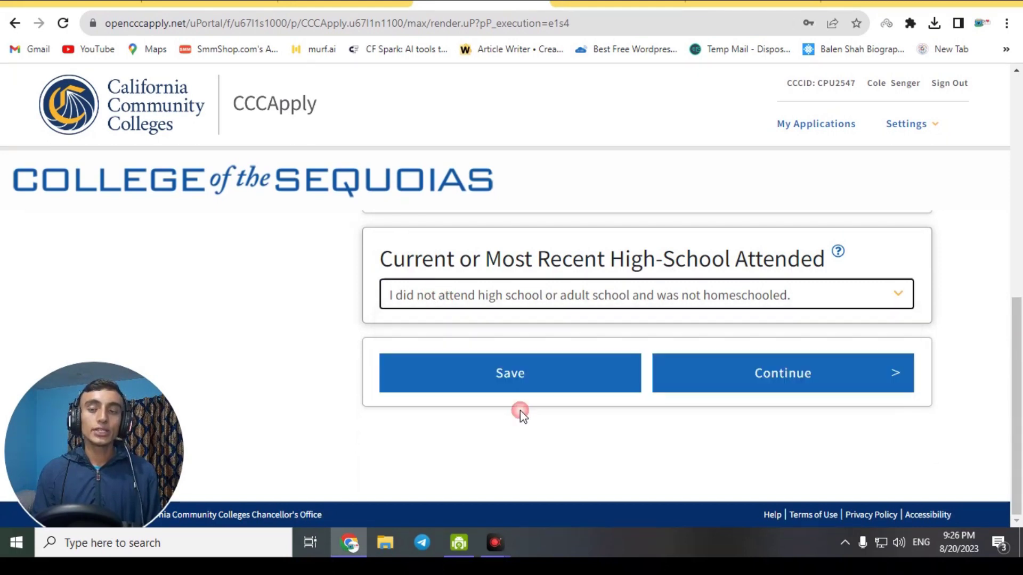
pyautogui.click(790, 393)
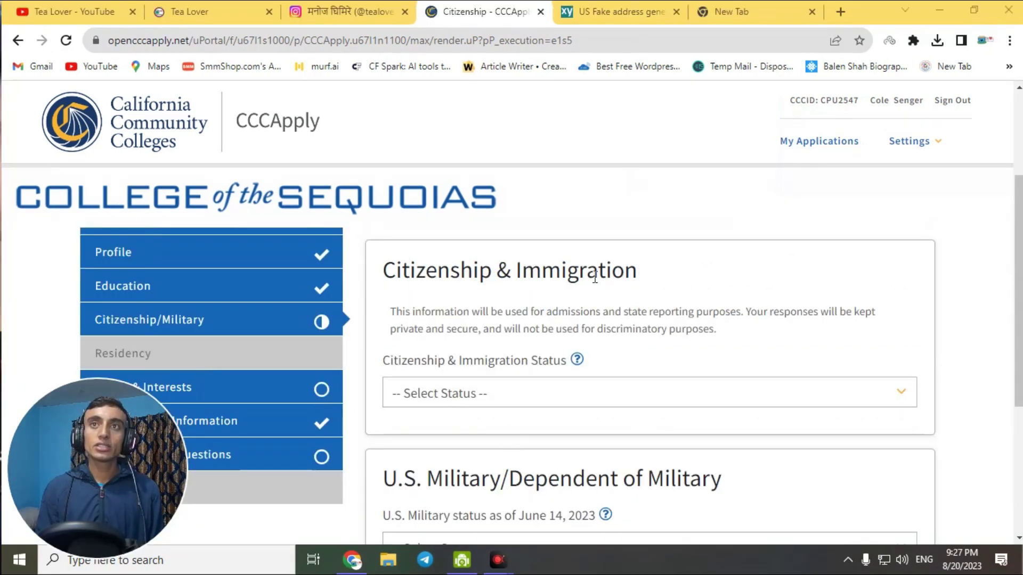
# Set citizenship status to U.S. Citizen and military status to 'None apply to me', then continue
pyautogui.click(478, 394)
pyautogui.click(484, 433)
pyautogui.scroll(-3, 338, 334)
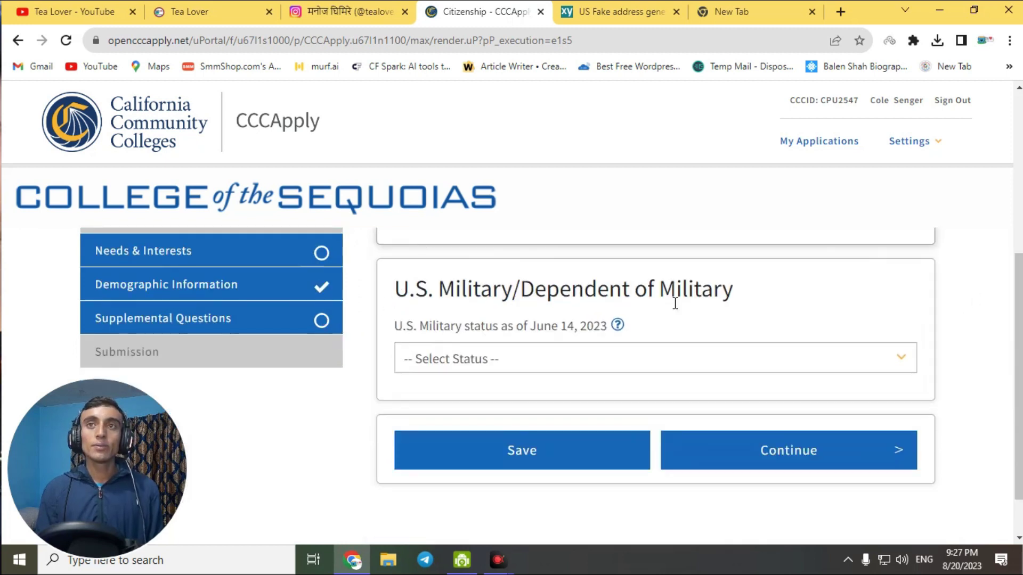
pyautogui.click(528, 360)
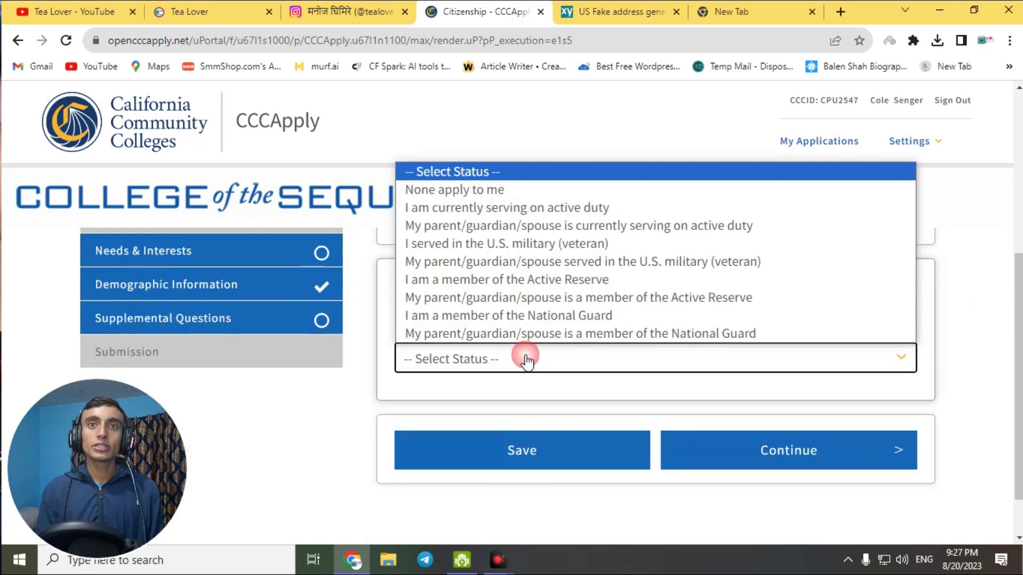
pyautogui.click(474, 192)
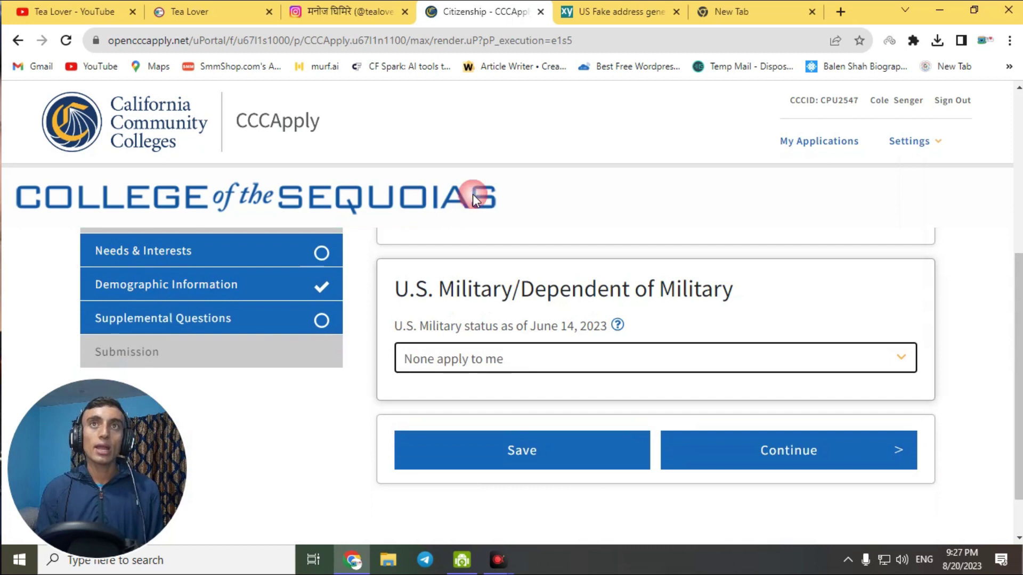
pyautogui.click(794, 452)
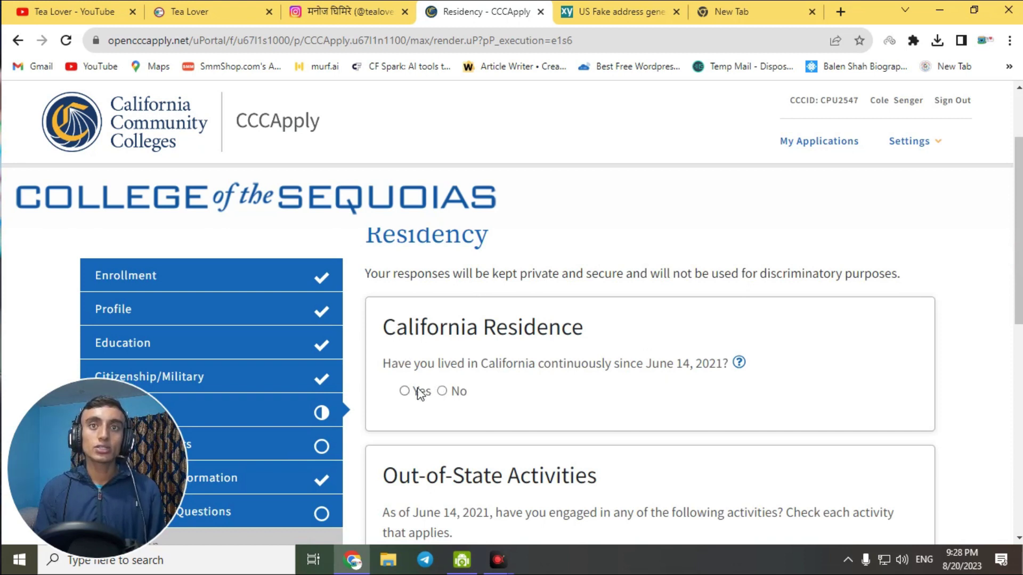
# Answer No to the court-ordered foster care question and continue to Needs & Interests
pyautogui.scroll(-4, 426, 276)
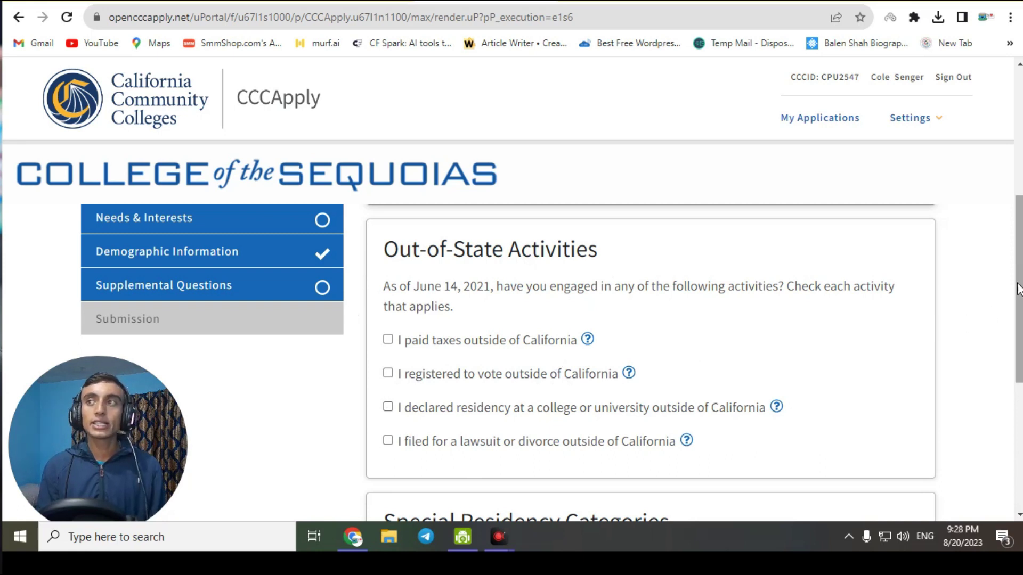
pyautogui.moveTo(1018, 267); pyautogui.dragTo(1007, 346)
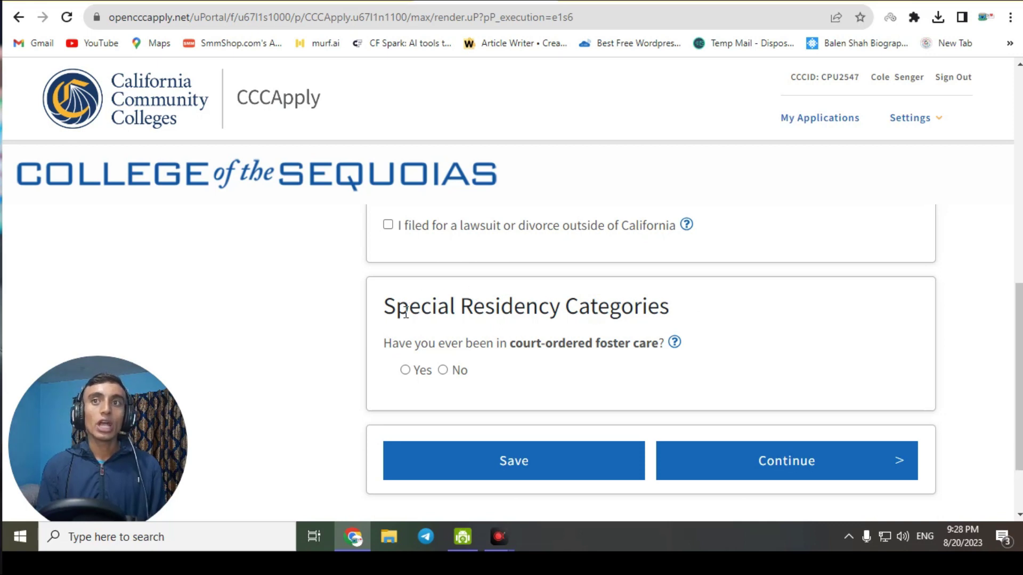
pyautogui.click(443, 370)
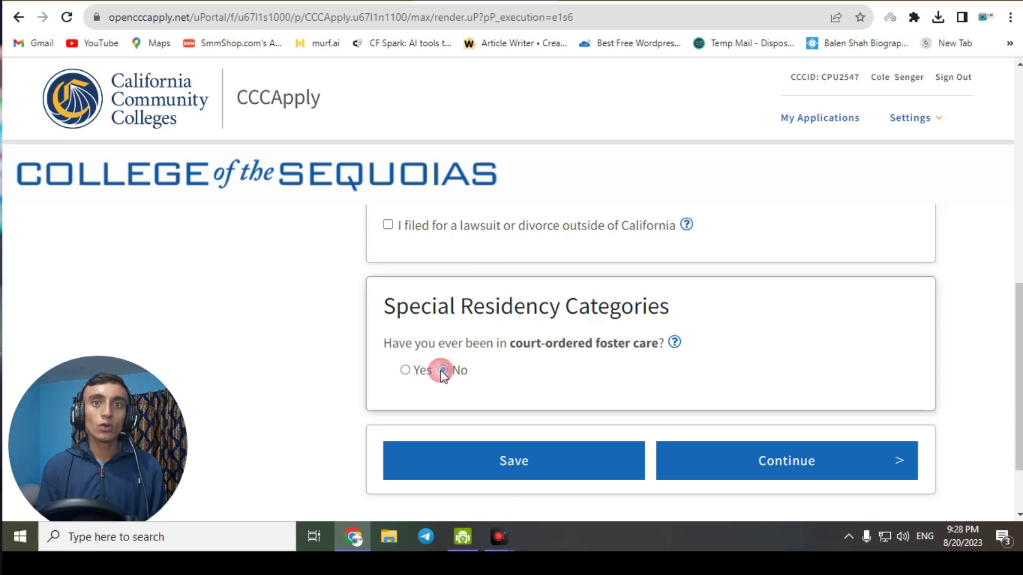
pyautogui.click(781, 465)
pyautogui.moveTo(1017, 169); pyautogui.dragTo(1015, 195)
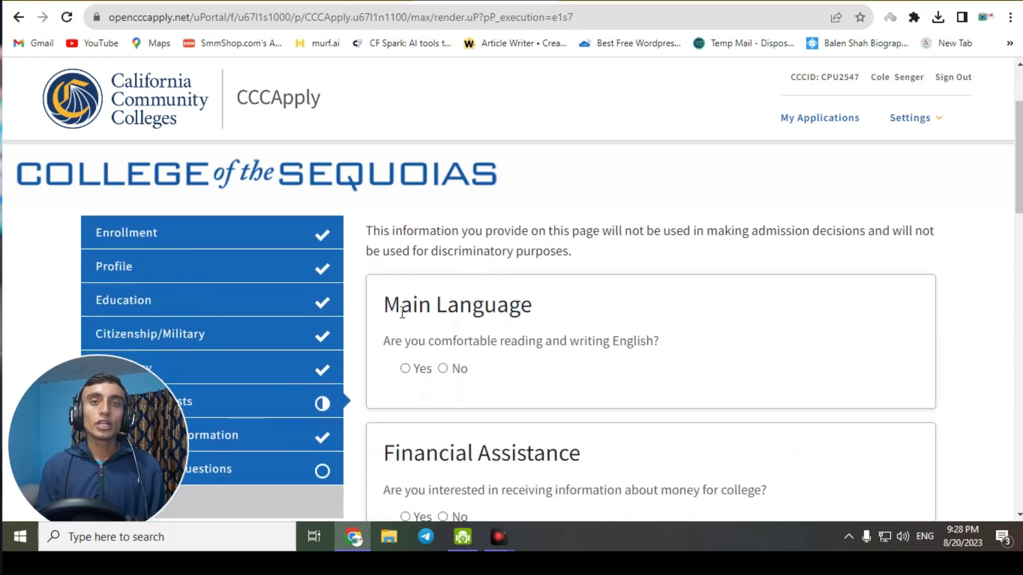
# Answer Yes to reading and writing English and to TANF/CalWORKs, and request money-for-college information
pyautogui.click(405, 368)
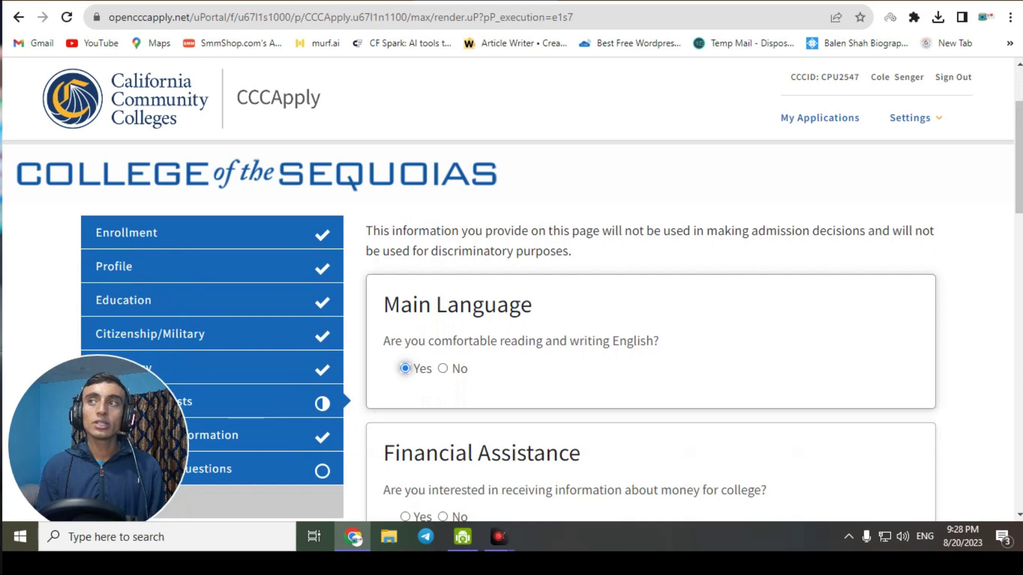
pyautogui.scroll(-3, 389, 275)
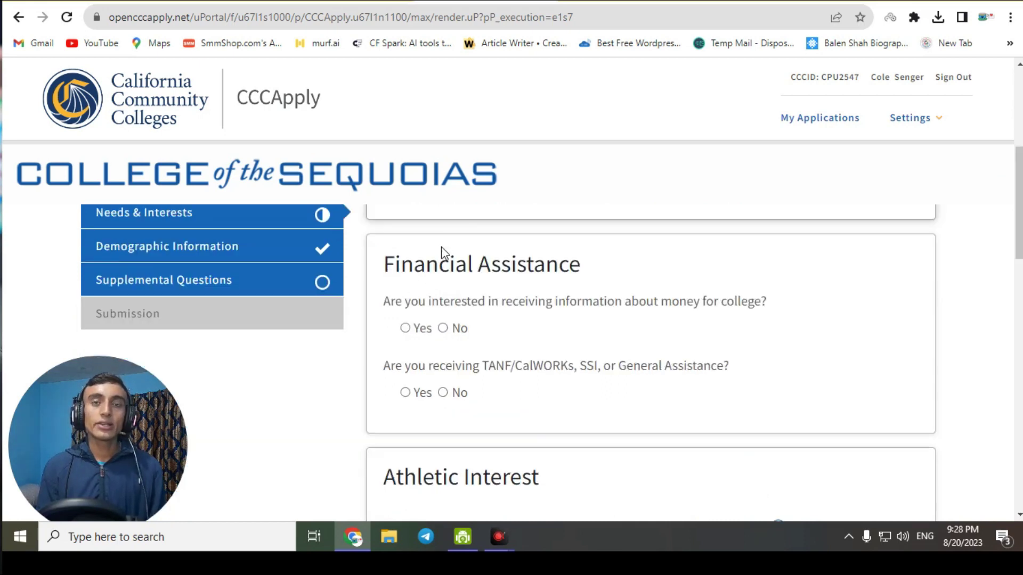
pyautogui.click(405, 328)
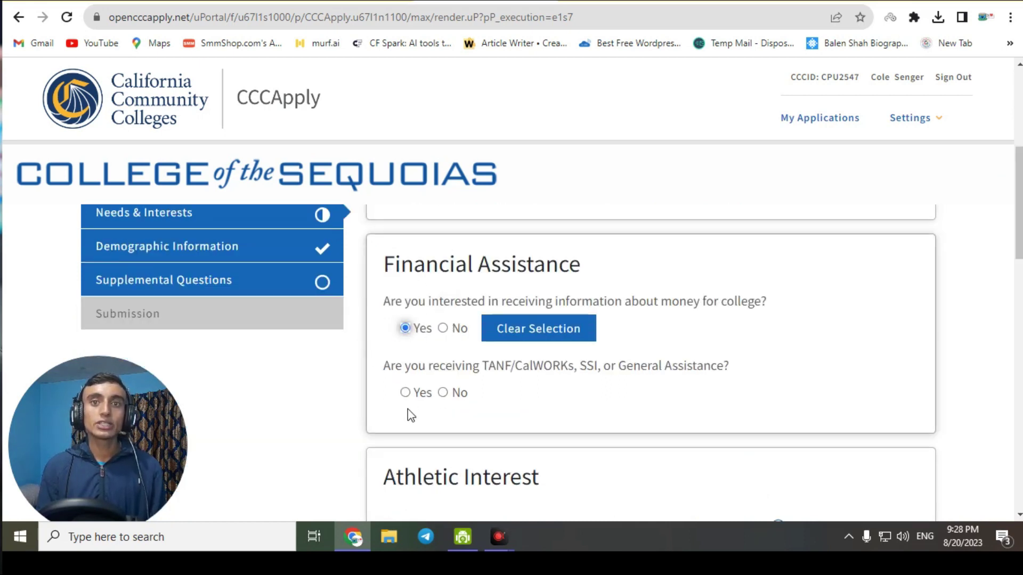
pyautogui.click(405, 393)
# Mark interest in sports, Basic skills services and Career planning, then continue to Demographic Information
pyautogui.moveTo(1017, 248); pyautogui.dragTo(1018, 319)
pyautogui.click(387, 300)
pyautogui.moveTo(1020, 272); pyautogui.dragTo(1019, 345)
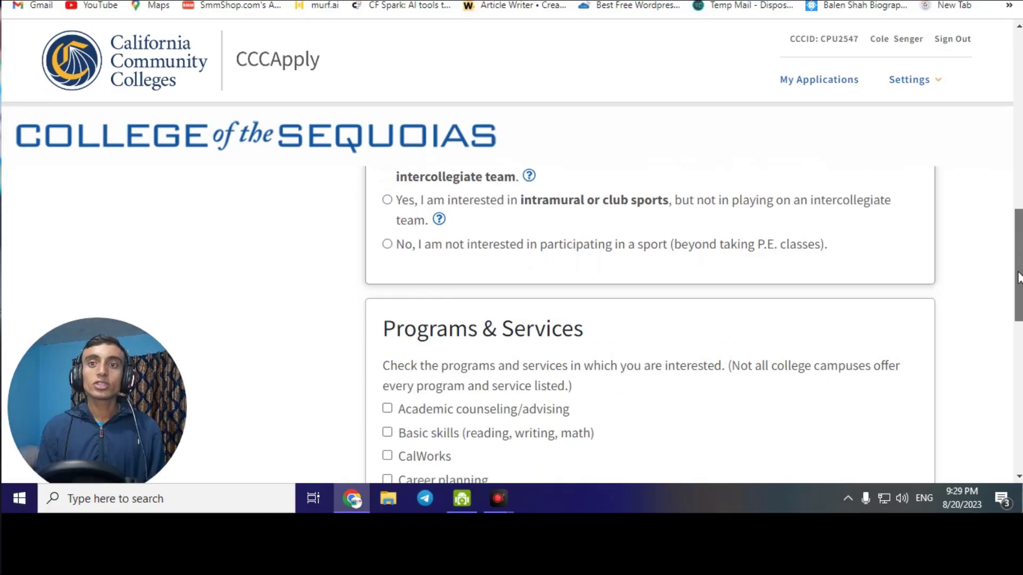
pyautogui.moveTo(1020, 307); pyautogui.dragTo(1020, 322)
pyautogui.click(387, 250)
pyautogui.click(387, 297)
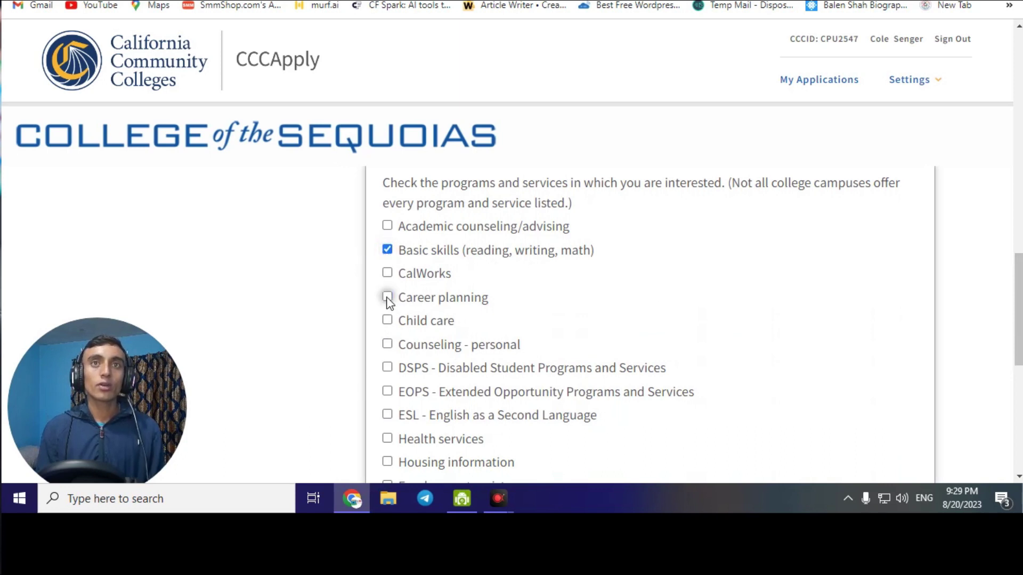
pyautogui.scroll(-8, 705, 318)
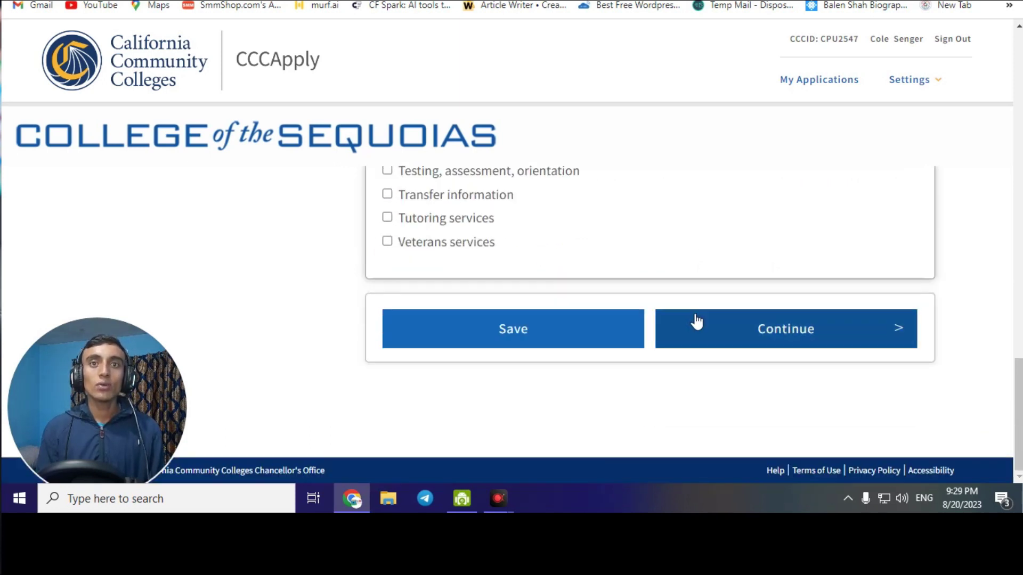
pyautogui.click(786, 339)
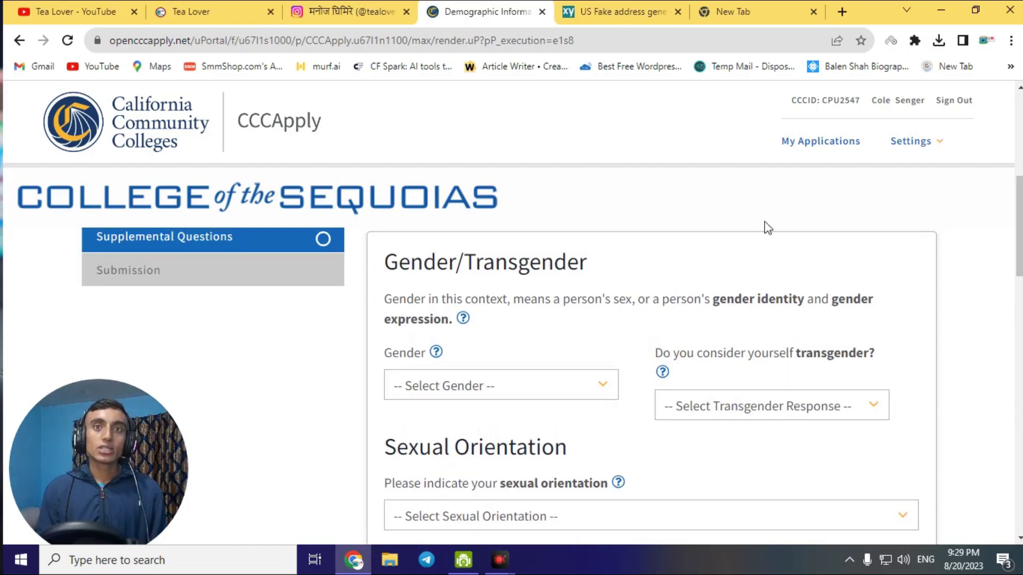
# Set gender to Male and answer No to the transgender question
pyautogui.click(564, 393)
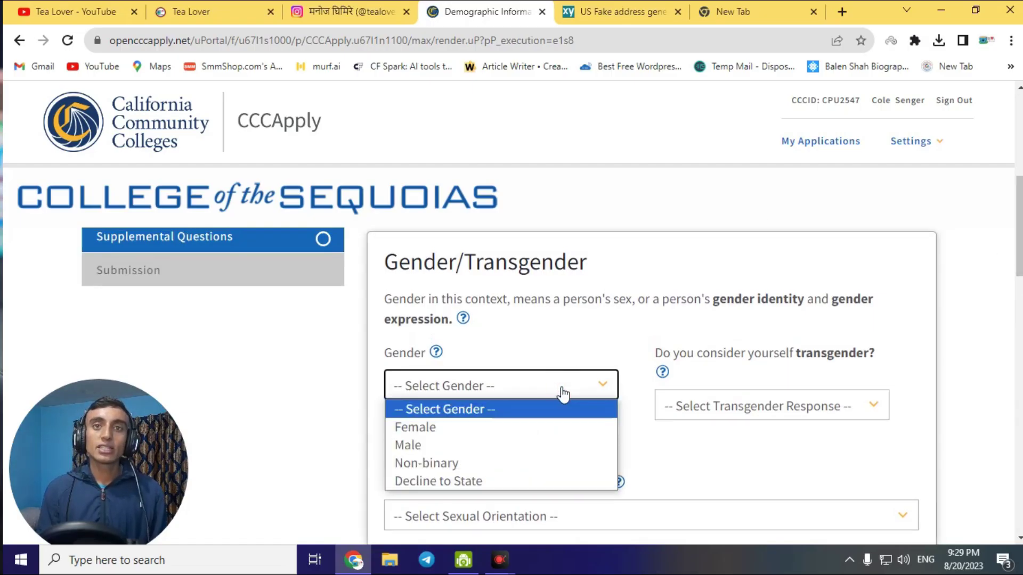
pyautogui.click(535, 453)
pyautogui.scroll(-2, 798, 346)
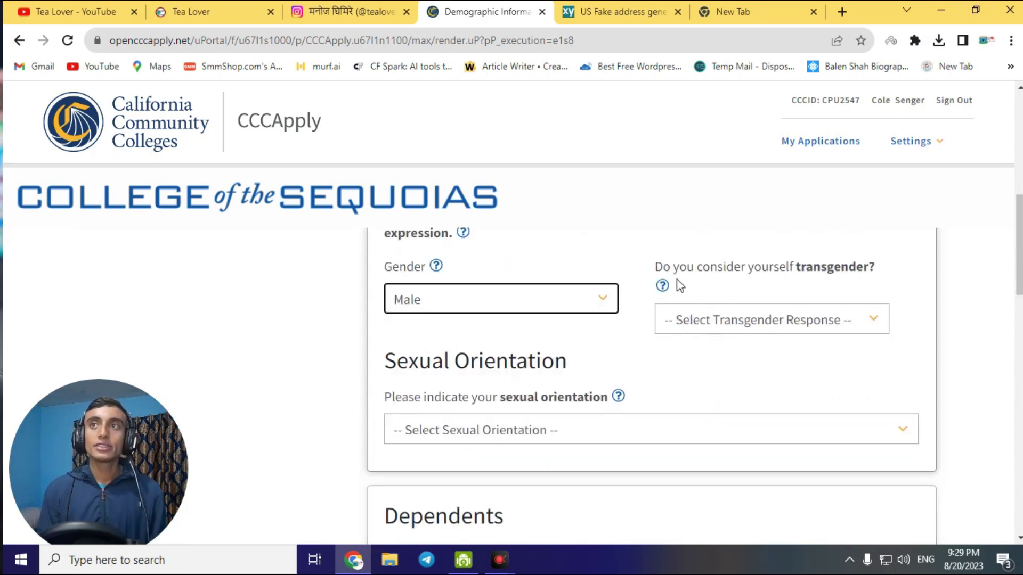
pyautogui.click(840, 320)
pyautogui.click(728, 379)
# Choose education levels for Parent/Guardian 1 and Parent/Guardian 2, then continue to Supplemental Questions
pyautogui.scroll(-3, 563, 370)
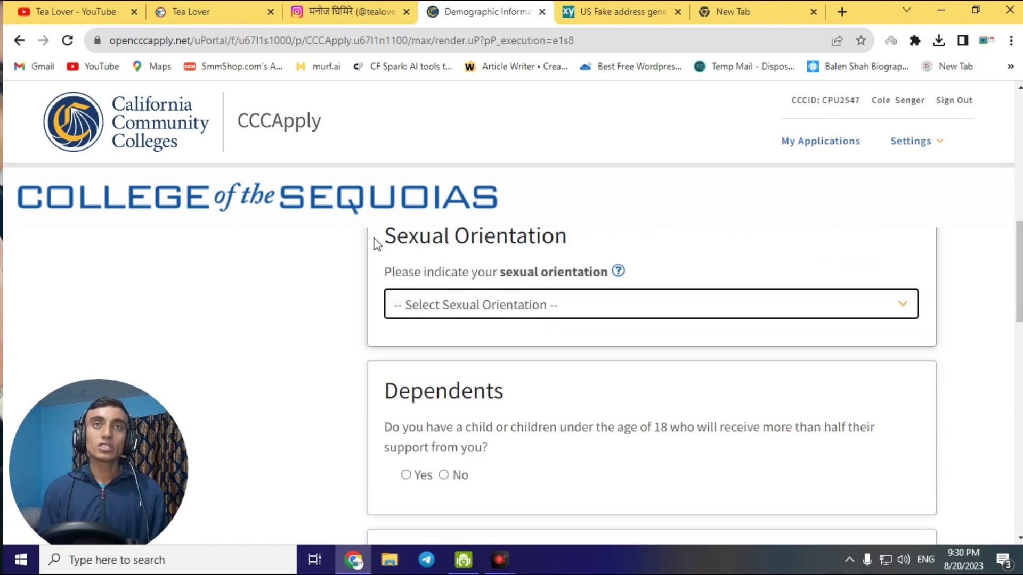
pyautogui.moveTo(383, 244); pyautogui.dragTo(571, 241)
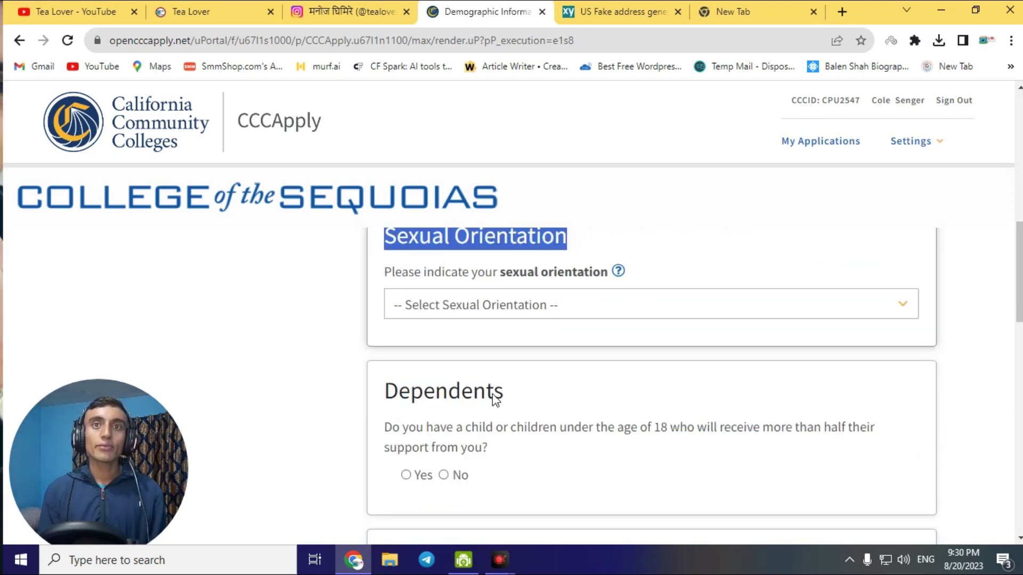
pyautogui.moveTo(1018, 268); pyautogui.dragTo(1012, 343)
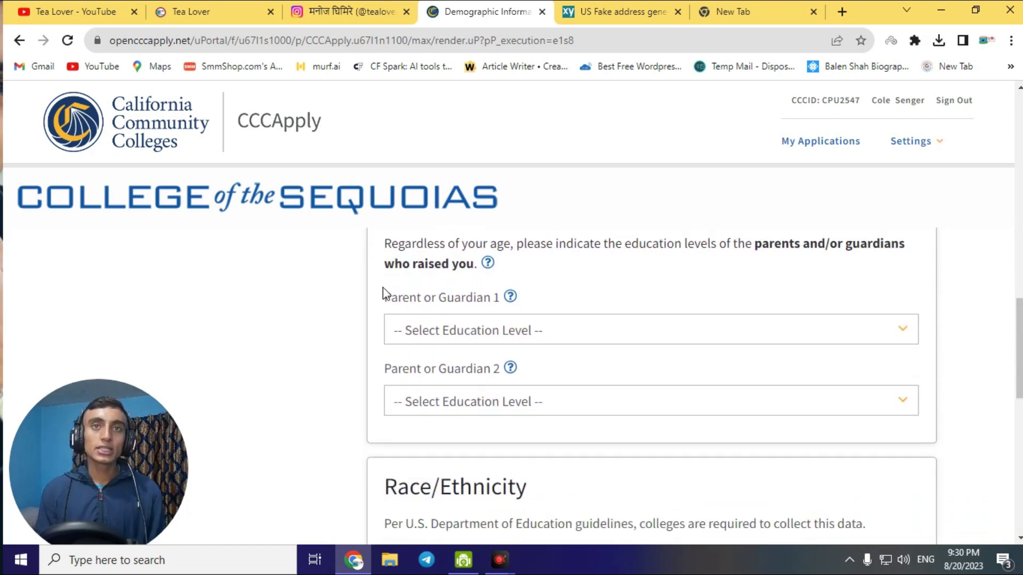
pyautogui.click(472, 330)
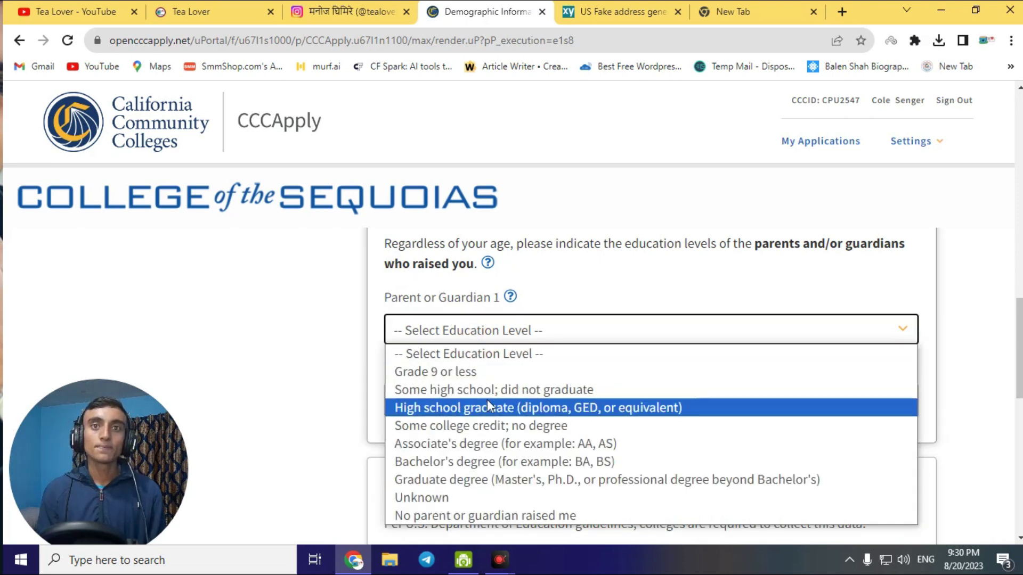
pyautogui.click(469, 373)
pyautogui.click(493, 411)
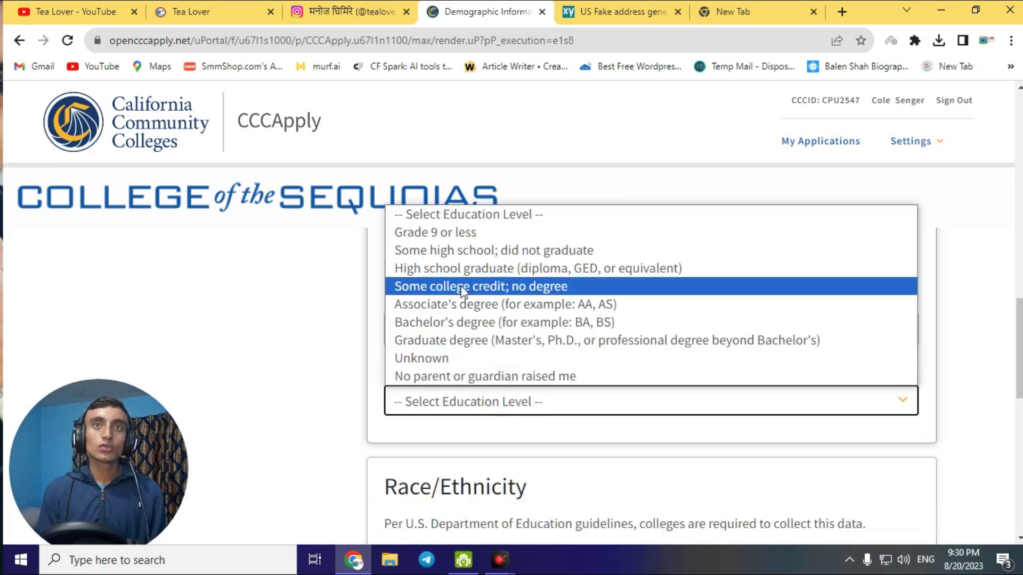
pyautogui.click(451, 233)
pyautogui.scroll(-10, 577, 365)
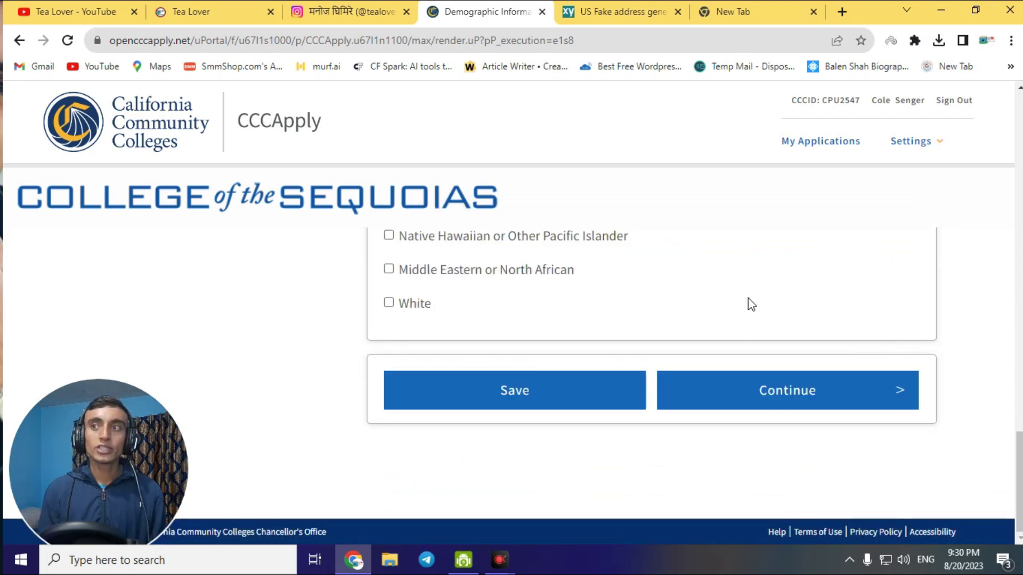
pyautogui.click(779, 394)
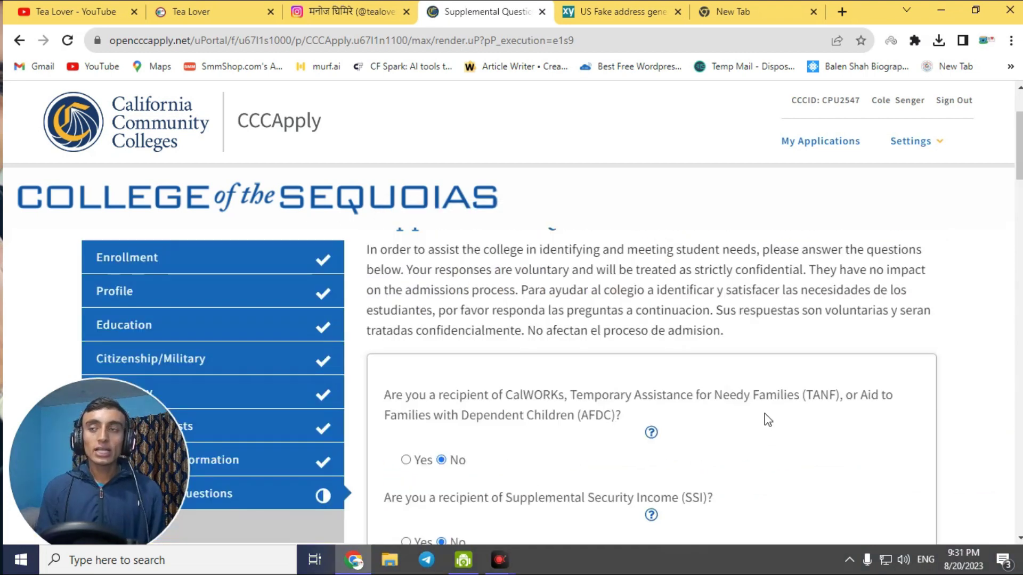
# Answer the math class question with 'I am not currently taking a math class' and continue to Submission
pyautogui.scroll(-8, 687, 297)
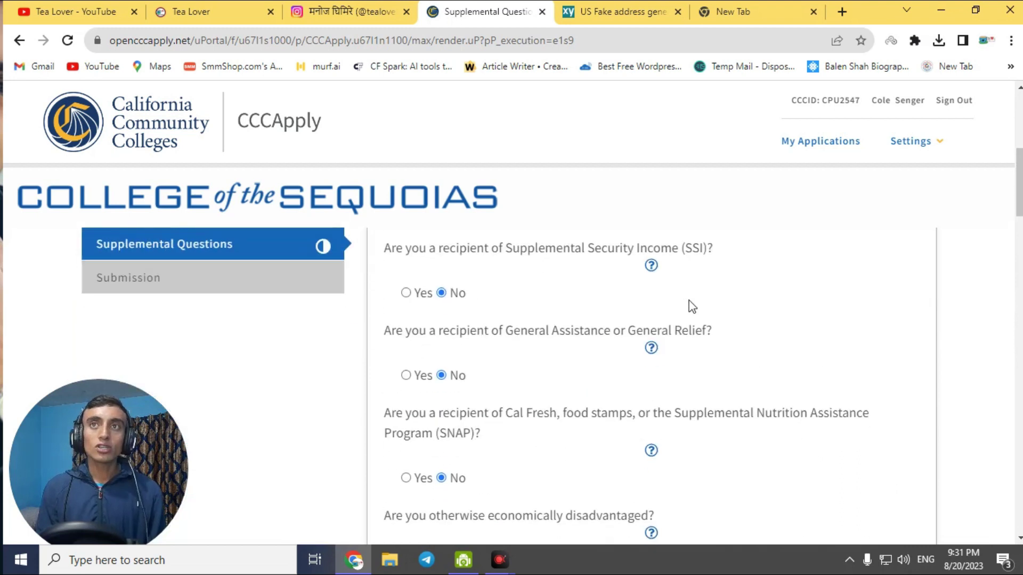
pyautogui.scroll(-10, 718, 313)
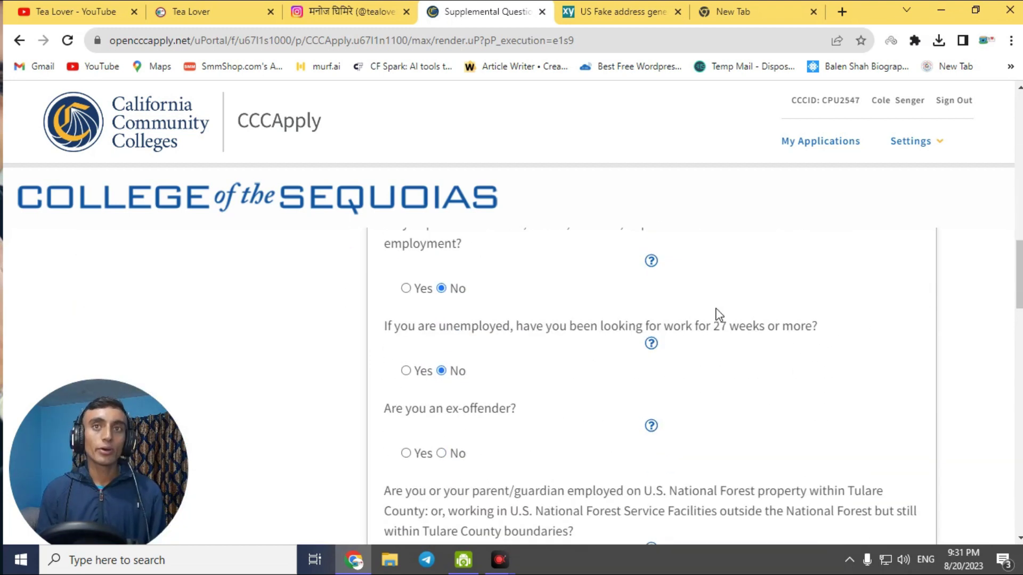
pyautogui.scroll(-3, 714, 308)
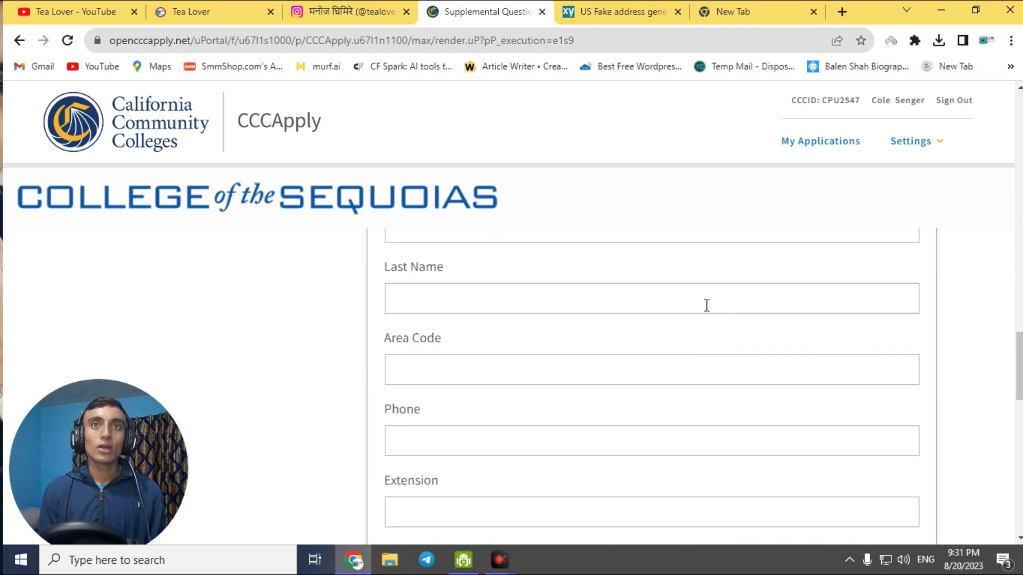
pyautogui.scroll(5, 704, 308)
pyautogui.scroll(-2, 628, 404)
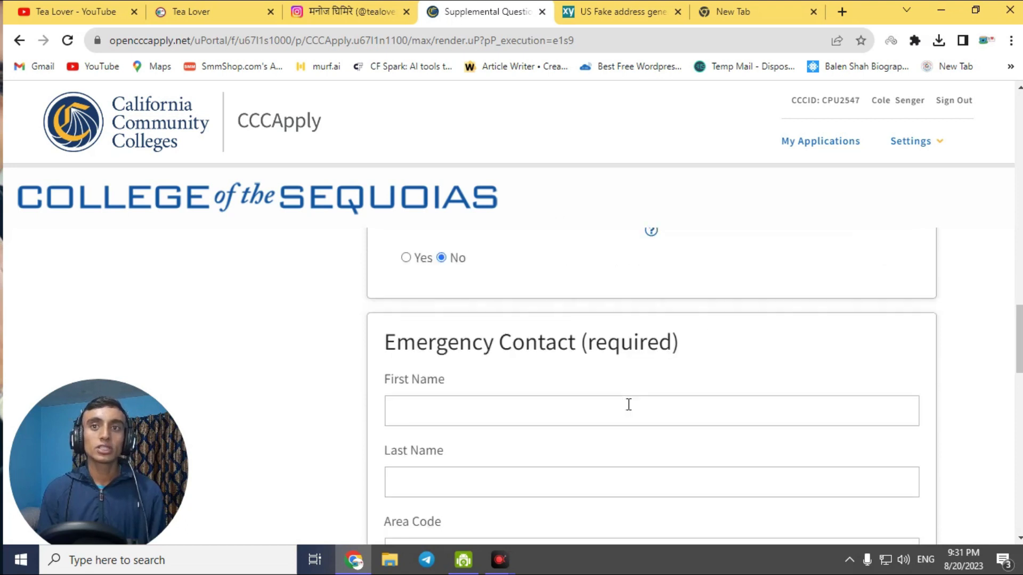
pyautogui.moveTo(588, 282); pyautogui.dragTo(672, 282)
pyautogui.scroll(-12, 607, 296)
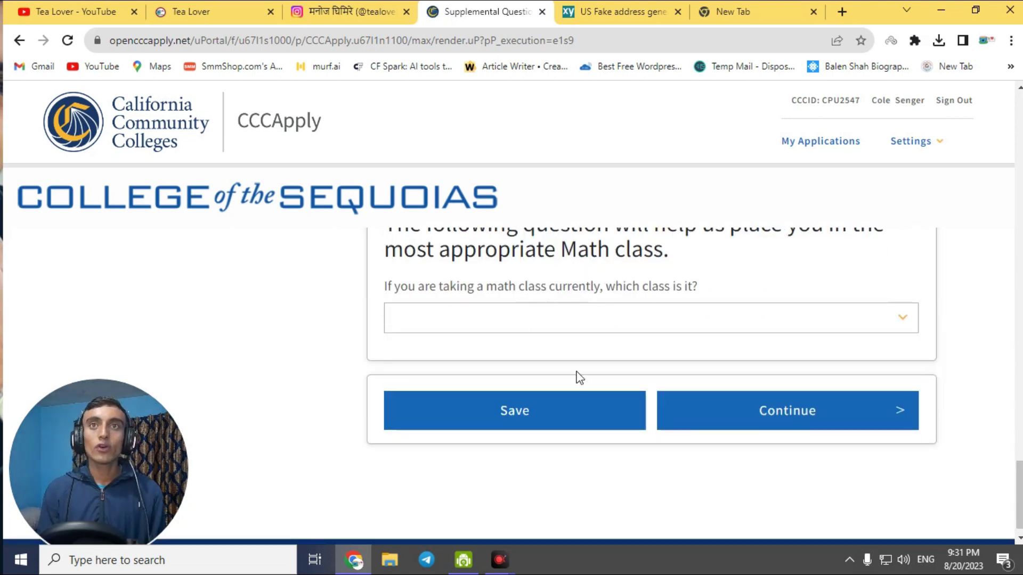
pyautogui.press('Down')
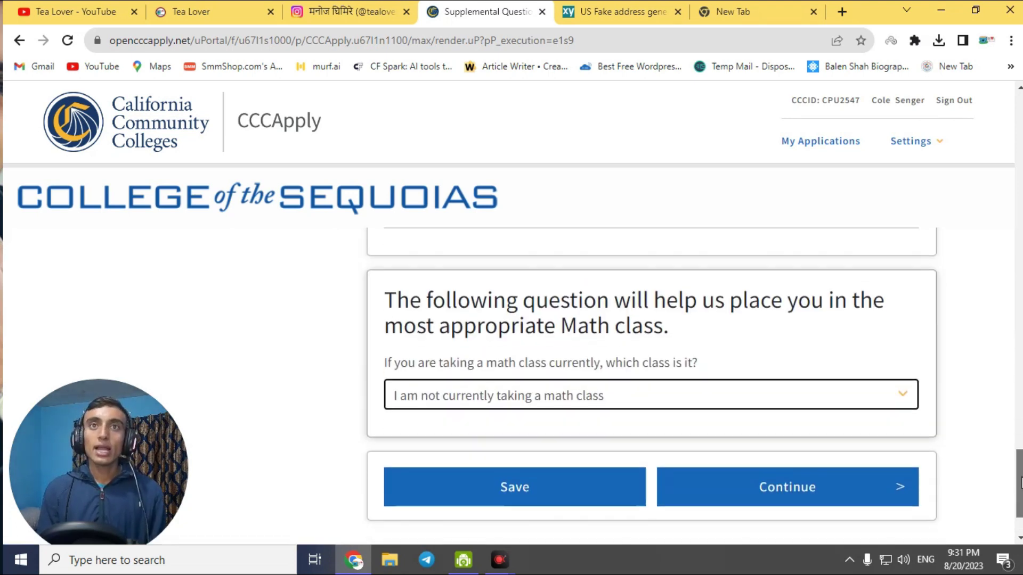
pyautogui.click(704, 396)
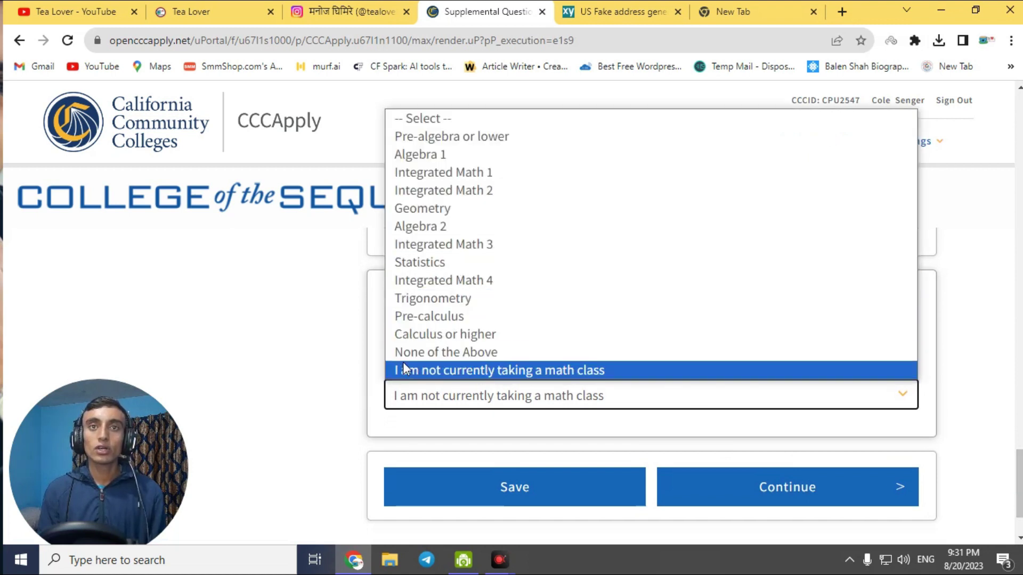
pyautogui.click(571, 371)
pyautogui.click(804, 487)
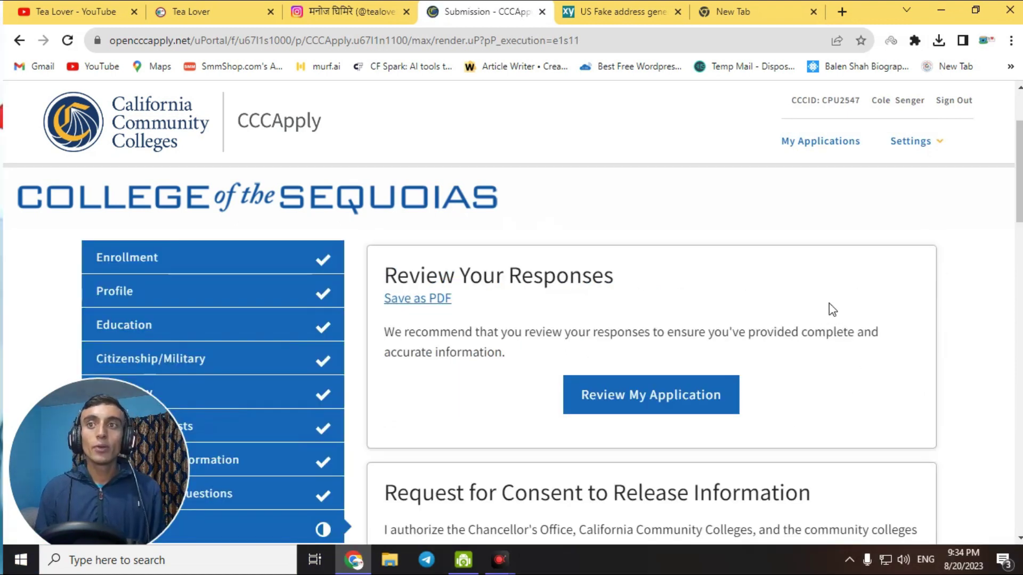
# Expand Review My Application and scroll through the summary down to Submit My Application
pyautogui.click(655, 410)
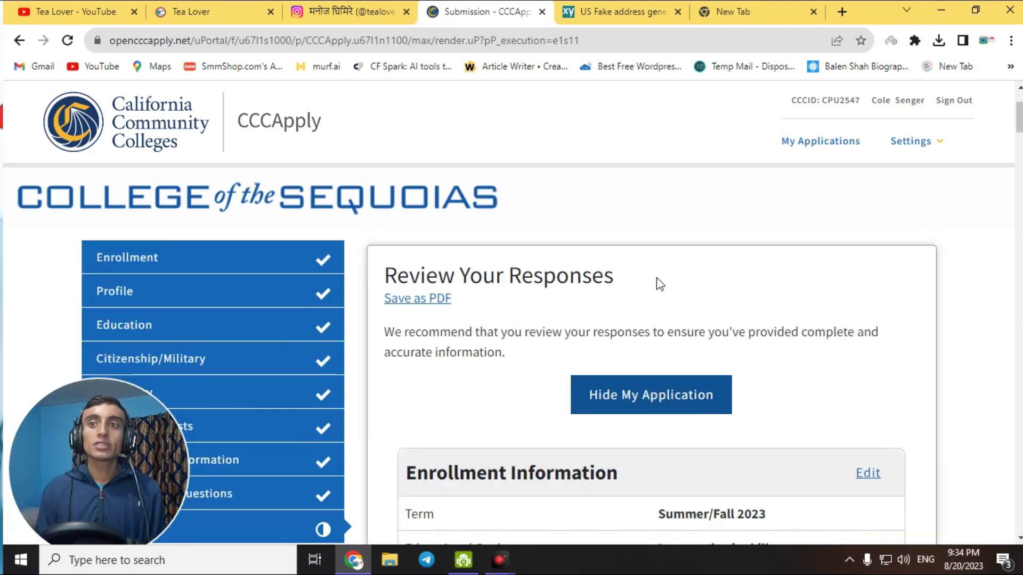
pyautogui.scroll(-5, 659, 287)
pyautogui.scroll(-5, 660, 300)
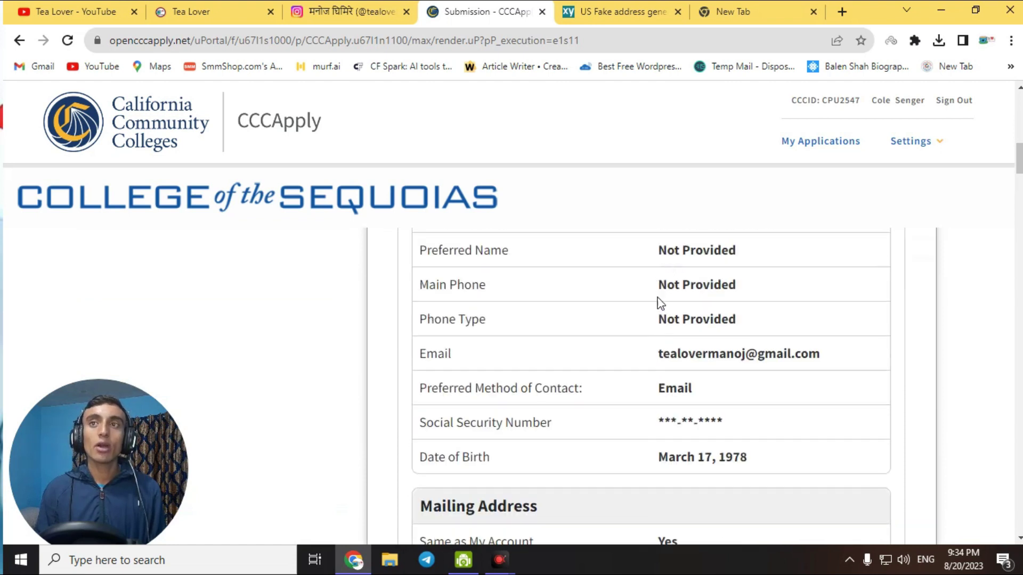
pyautogui.scroll(-5, 687, 287)
pyautogui.scroll(-5, 693, 277)
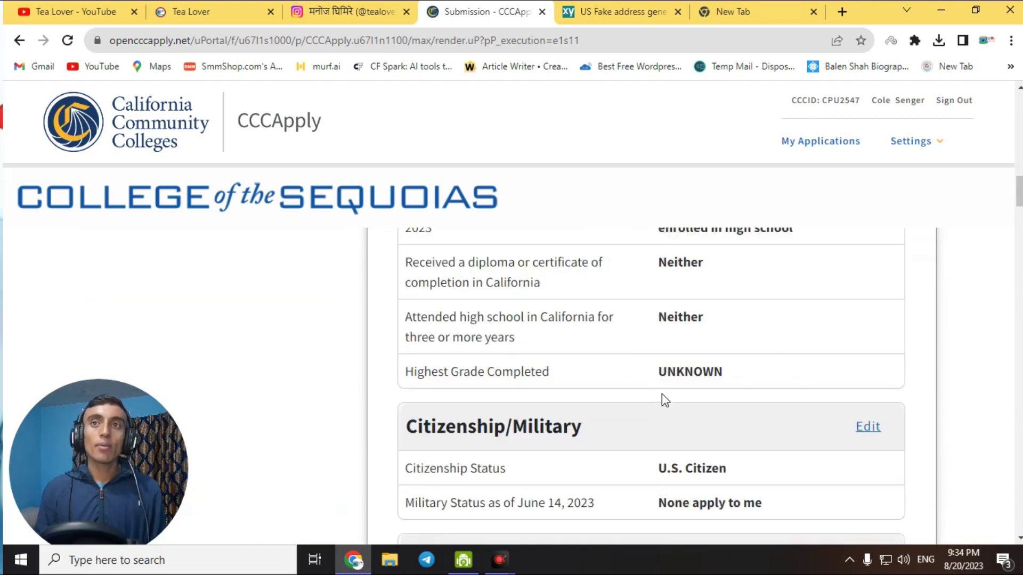
pyautogui.scroll(-5, 751, 301)
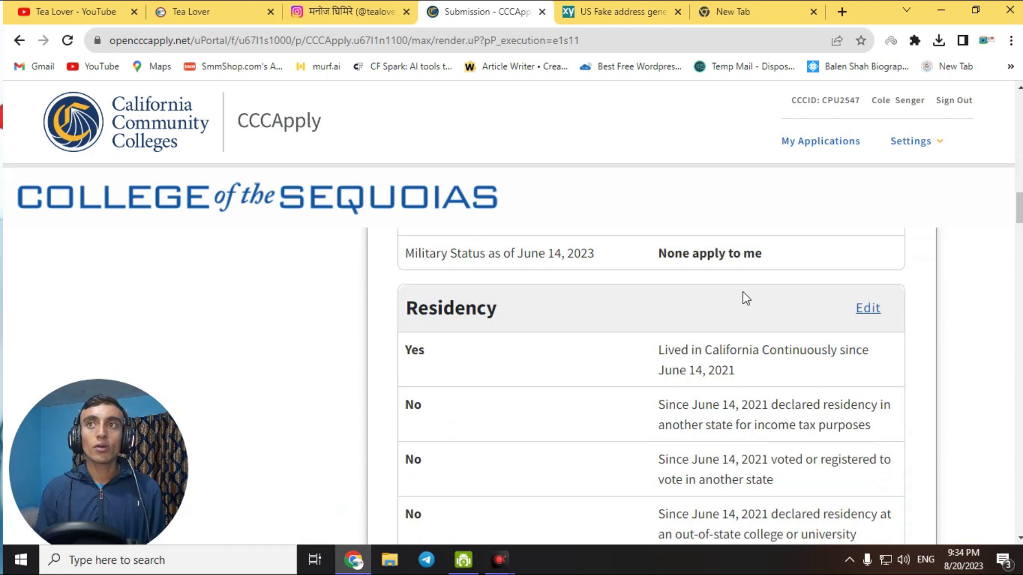
pyautogui.scroll(-5, 745, 299)
pyautogui.scroll(-5, 737, 301)
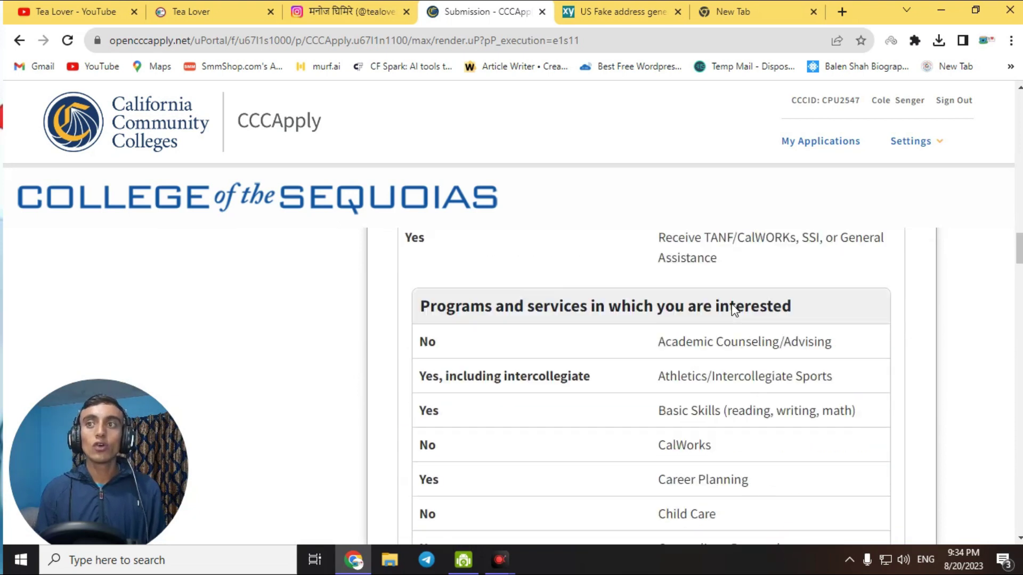
pyautogui.scroll(4, 731, 306)
pyautogui.scroll(-20, 731, 314)
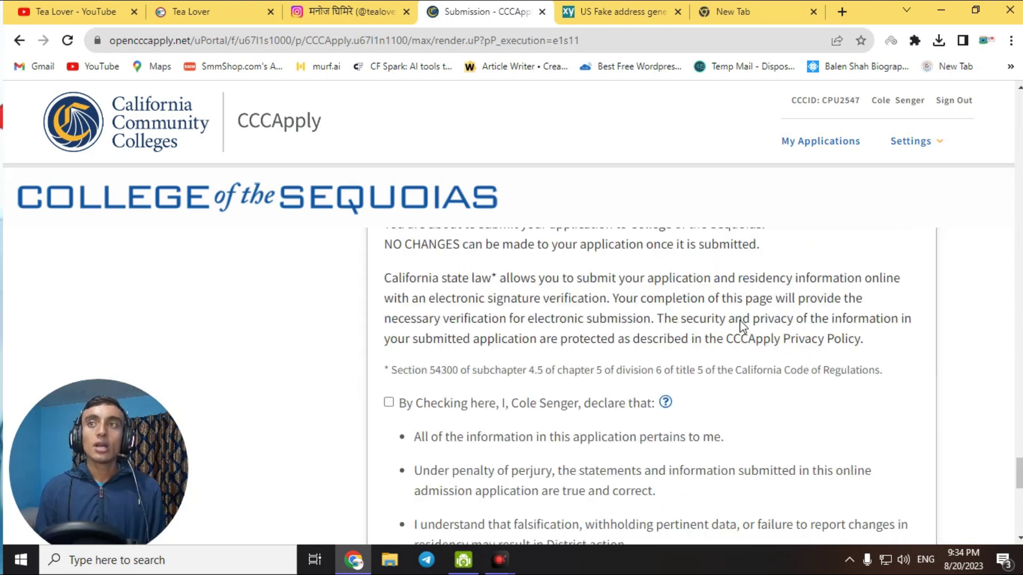
pyautogui.scroll(-5, 742, 325)
pyautogui.scroll(-8, 743, 322)
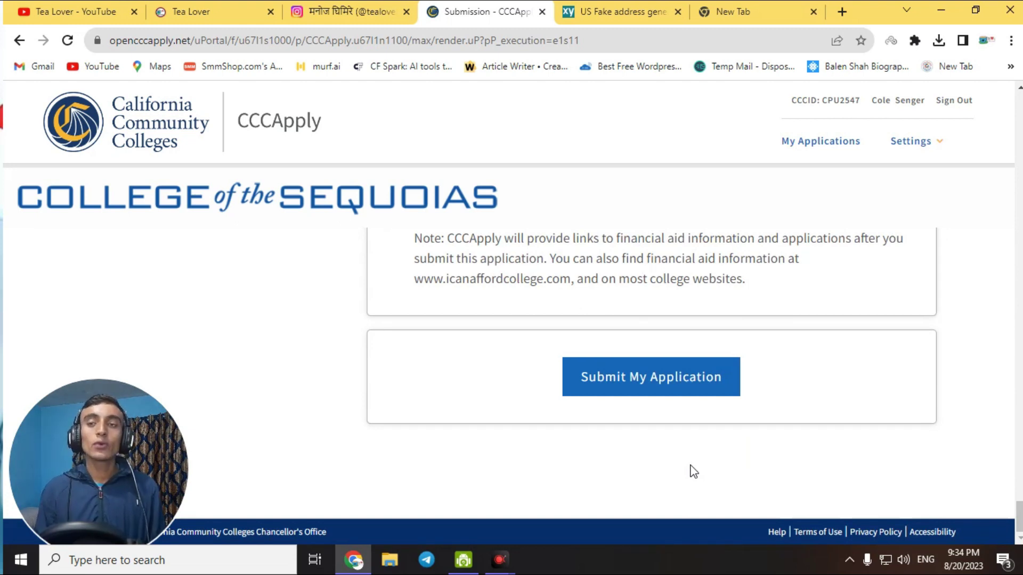
# Dismiss the problems notice, tick 'I consent' to release information, and submit to College of the Sequoias
pyautogui.click(657, 382)
pyautogui.click(656, 382)
pyautogui.click(420, 314)
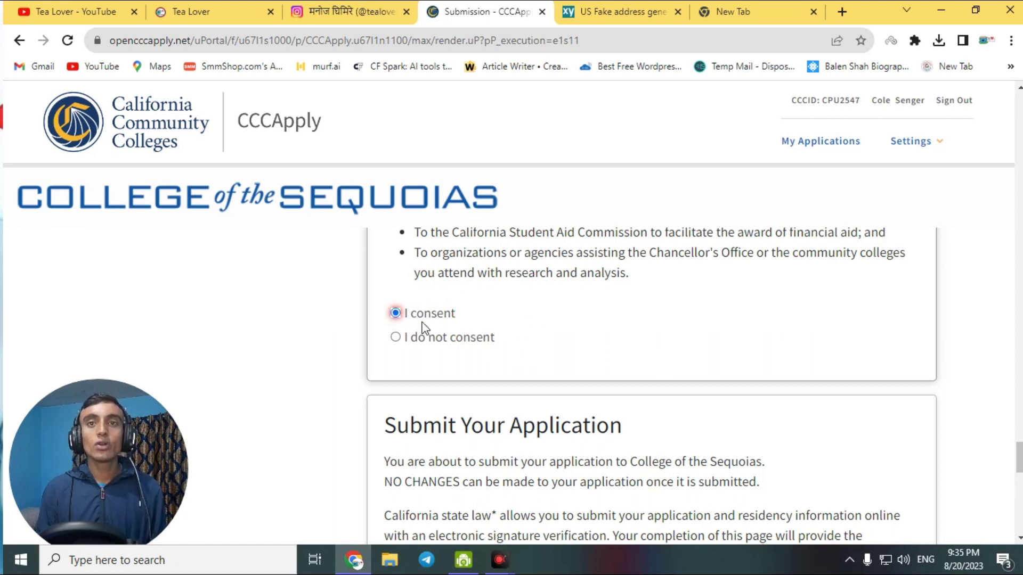
pyautogui.scroll(-10, 589, 384)
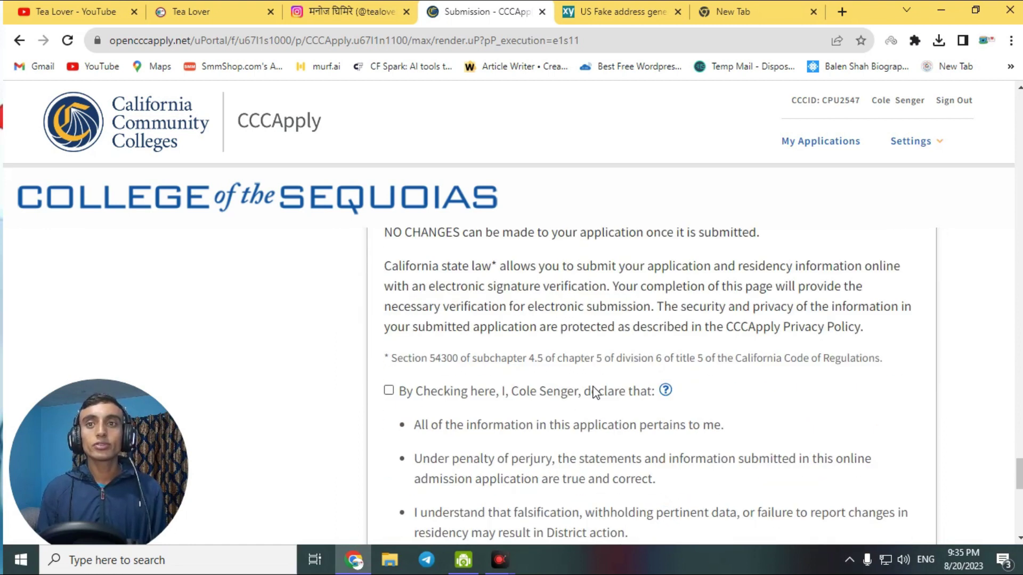
pyautogui.scroll(-10, 595, 396)
pyautogui.click(594, 392)
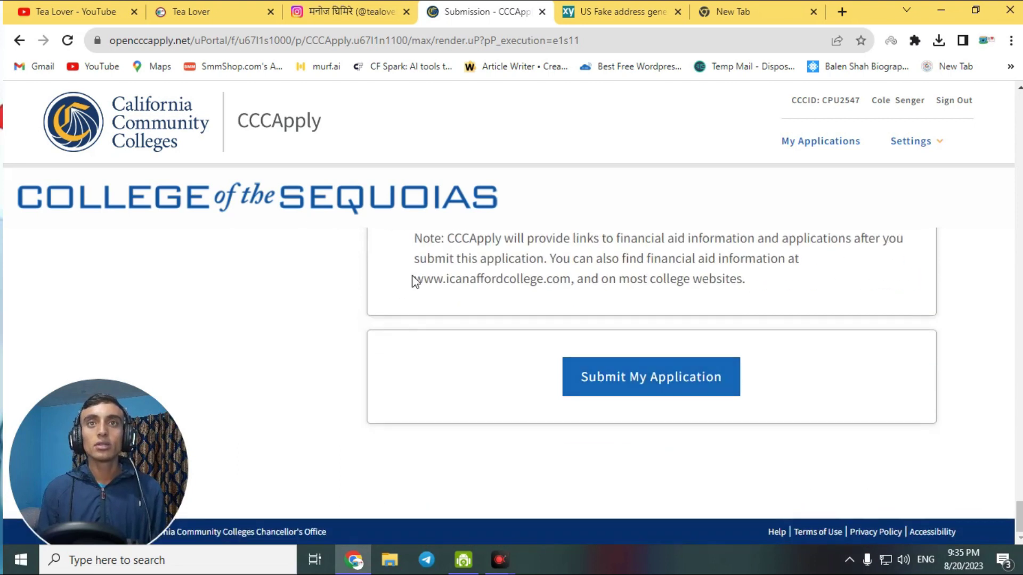
# Highlight the 'application submitted' confirmation message, then switch to the Instagram profile
pyautogui.moveTo(60, 336); pyautogui.dragTo(256, 339)
pyautogui.click(334, 341)
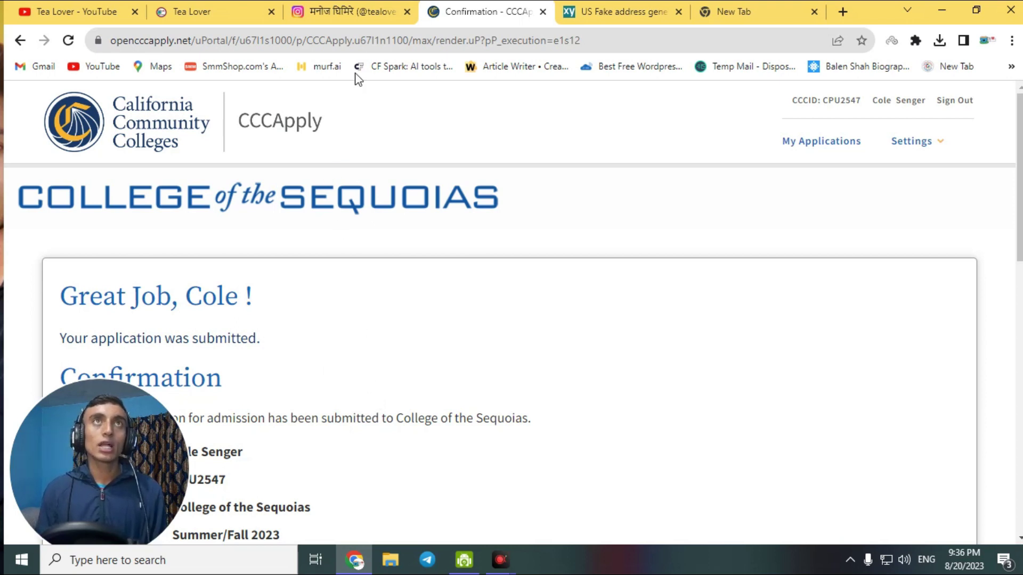
pyautogui.click(349, 12)
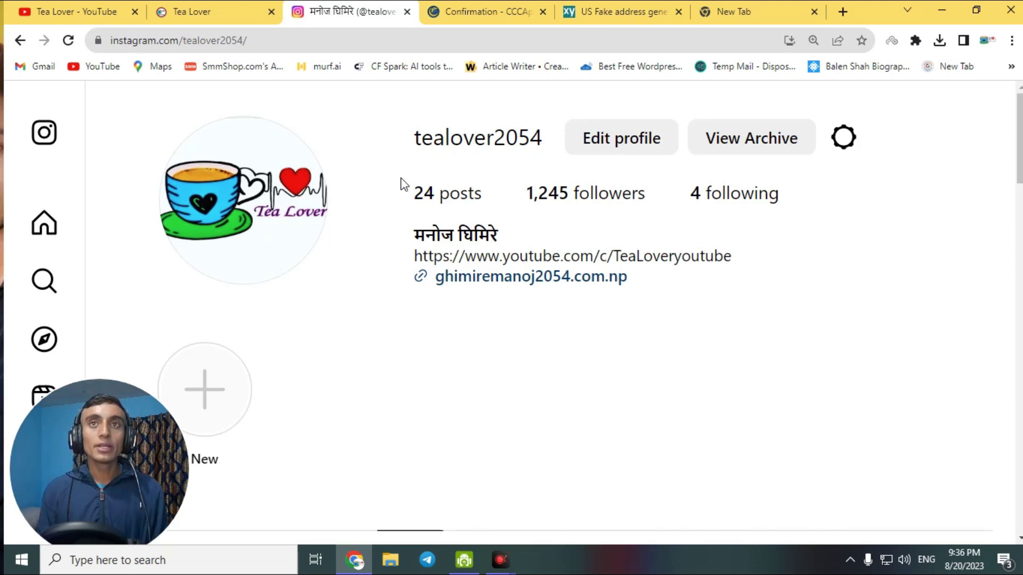
# Switch from Instagram to the Tea Lover blog, then to the Tea Lover YouTube channel
pyautogui.click(215, 14)
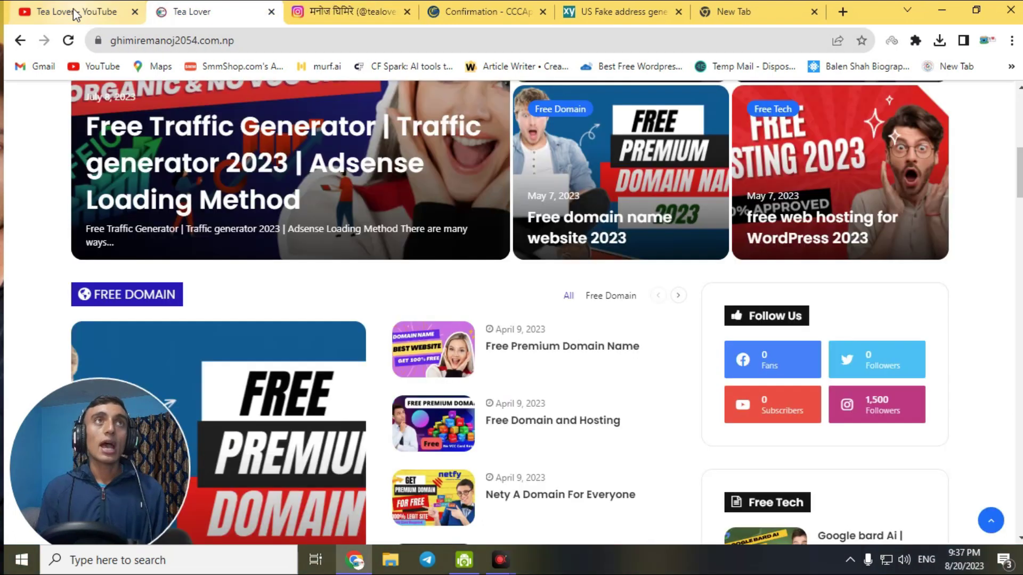
pyautogui.click(76, 13)
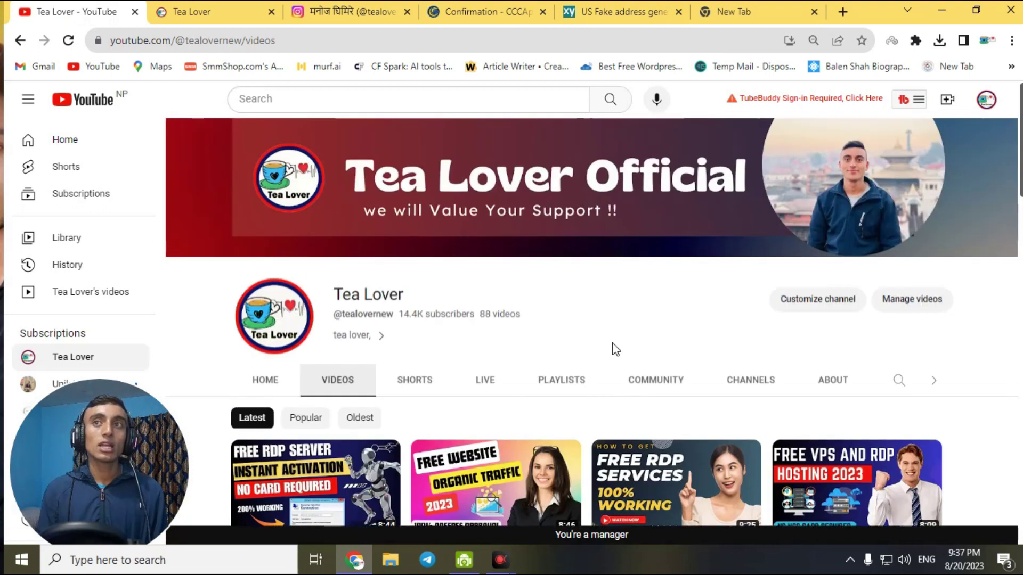